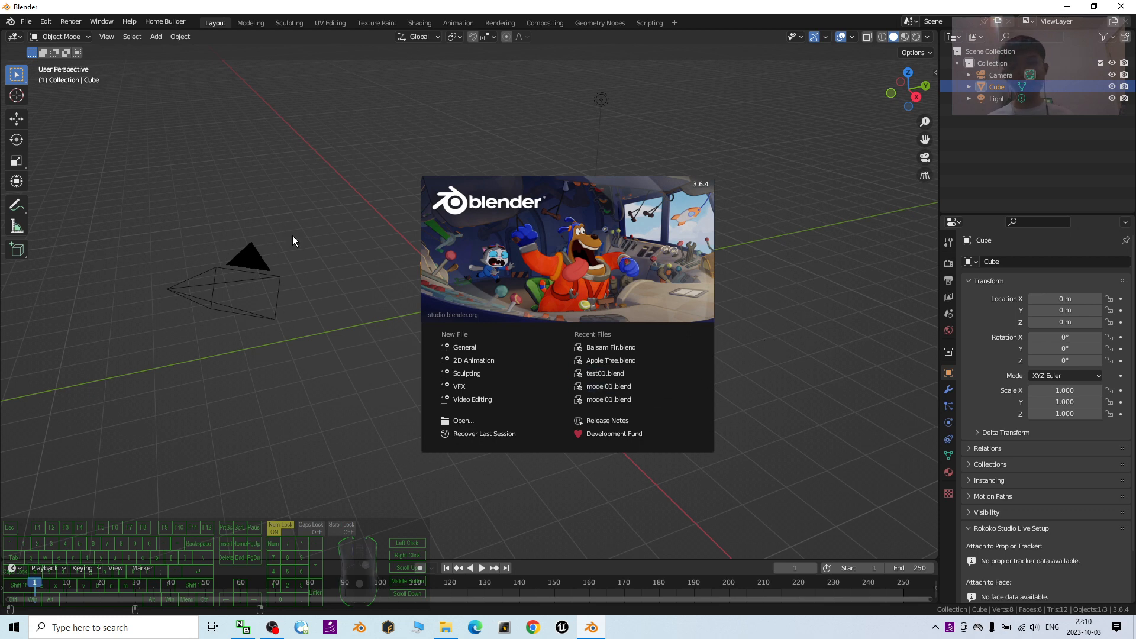
- Dismiss the splash screen and delete the default camera, cube and light from the scene
{"action": "left_click", "coordinate": [381, 193]}
{"action": "mouse_move", "coordinate": [717, 307]}
{"action": "middle_mouse_down"}
{"action": "mouse_move", "coordinate": [722, 327]}
{"action": "mouse_move", "coordinate": [725, 311]}
{"action": "middle_mouse_up"}
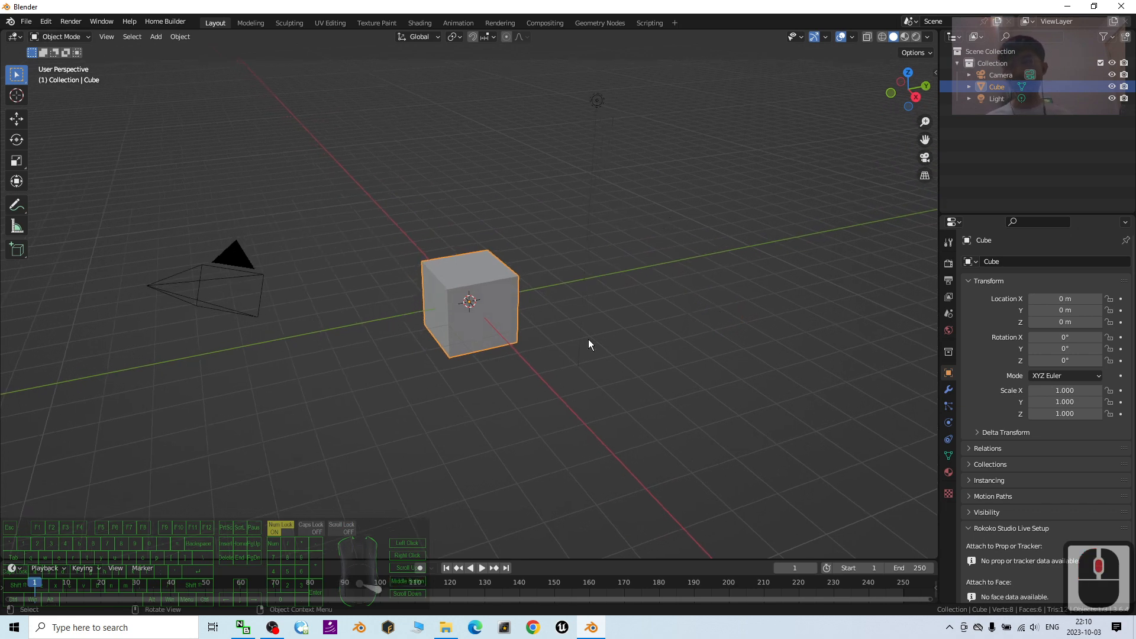
{"action": "left_click", "coordinate": [412, 416]}
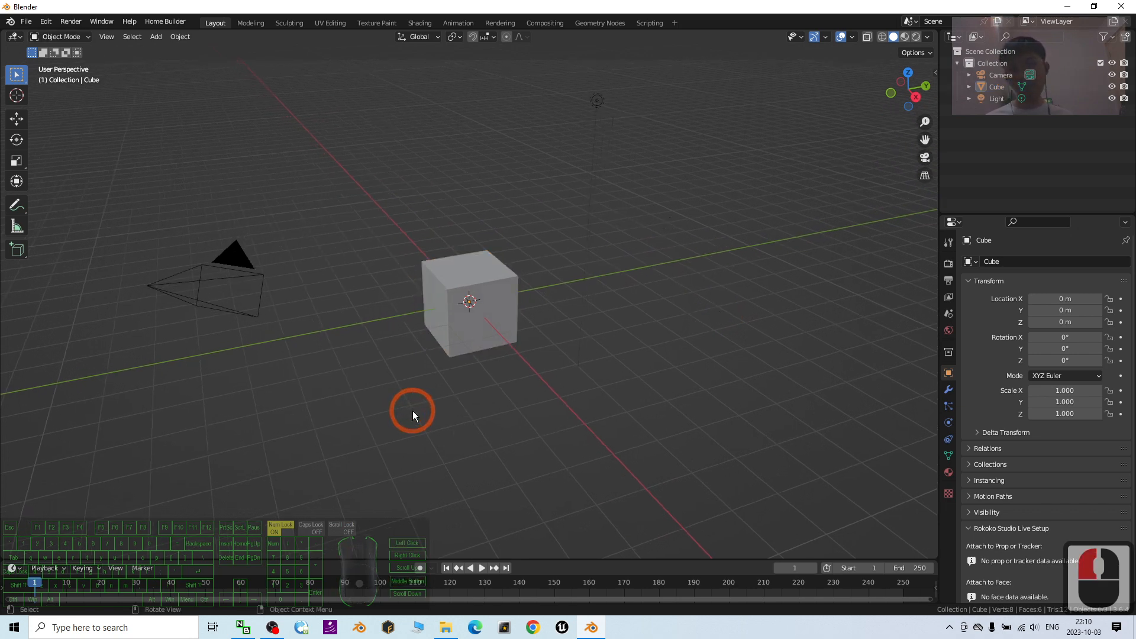
{"action": "key", "text": "a"}
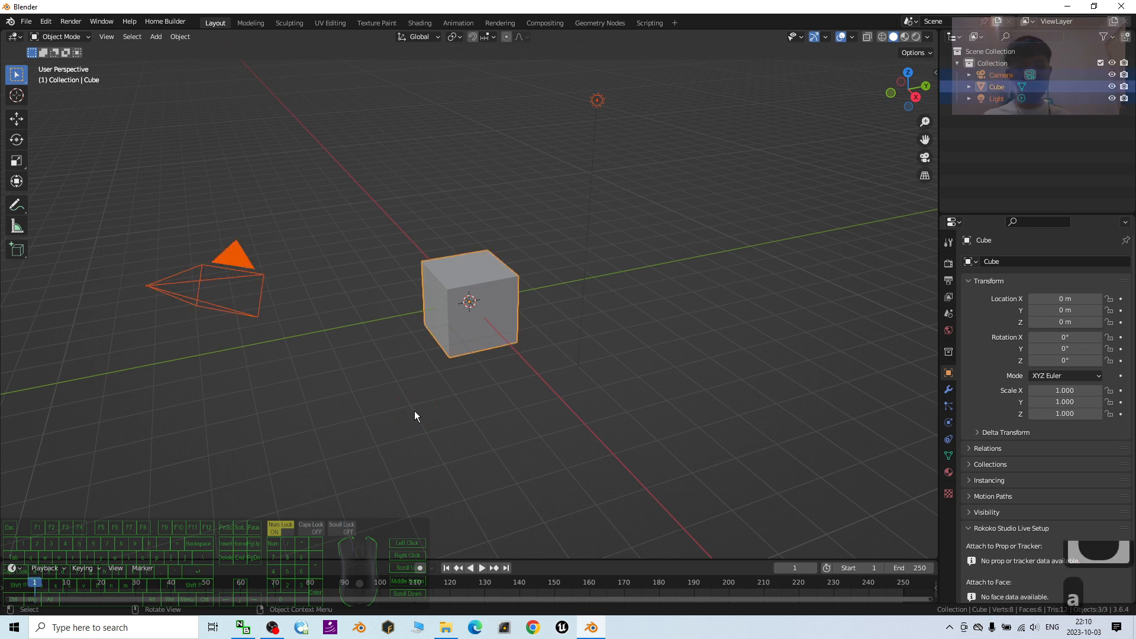
{"action": "key", "text": "Delete"}
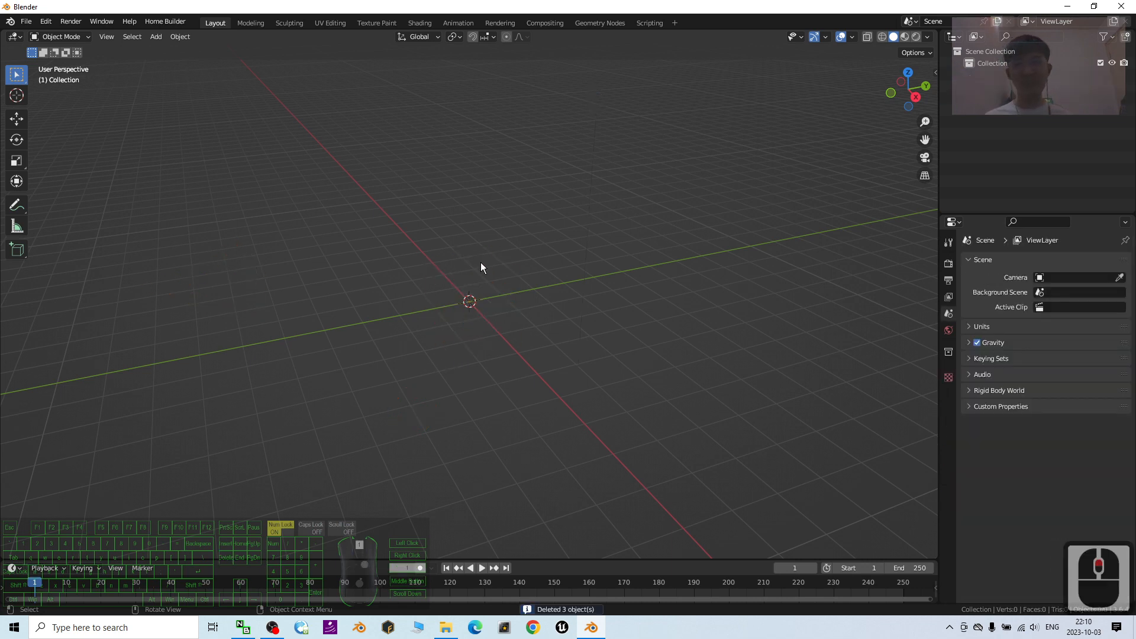
- Add a new cube mesh at the origin of the empty scene
{"action": "scroll", "coordinate": [481, 263], "scroll_direction": "up", "scroll_amount": 5}
{"action": "middle_click_drag", "start_coordinate": [558, 310], "coordinate": [566, 339]}
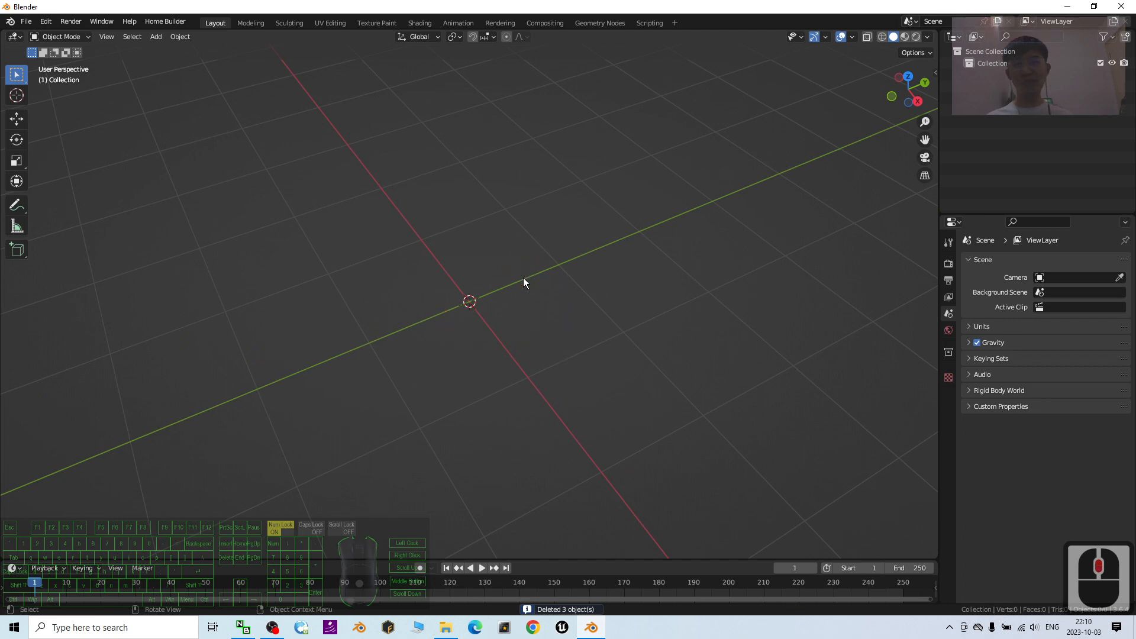
{"action": "left_click", "coordinate": [153, 39]}
{"action": "left_click", "coordinate": [166, 68]}
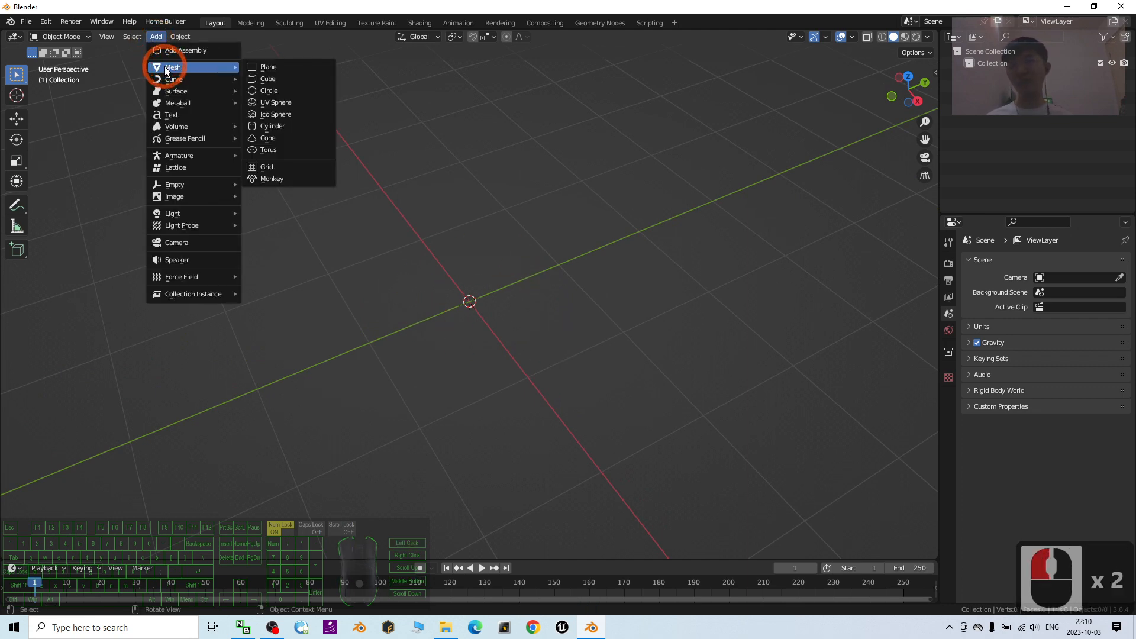
{"action": "left_click", "coordinate": [292, 81]}
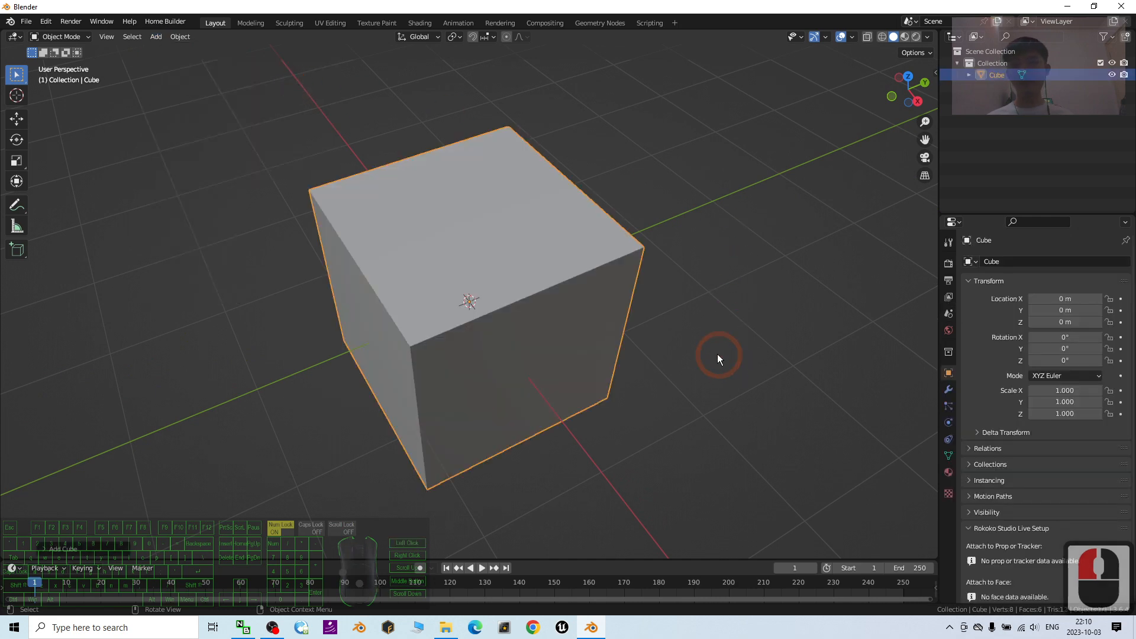
{"action": "middle_click_drag", "start_coordinate": [717, 355], "coordinate": [705, 337]}
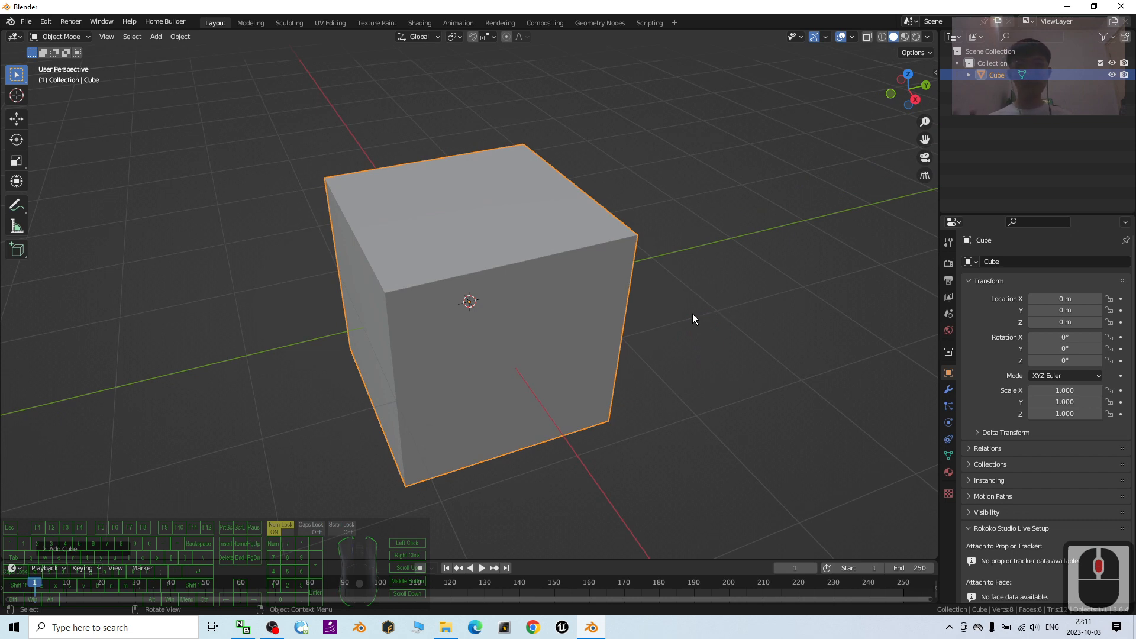
{"action": "middle_click_drag", "start_coordinate": [593, 311], "coordinate": [602, 323]}
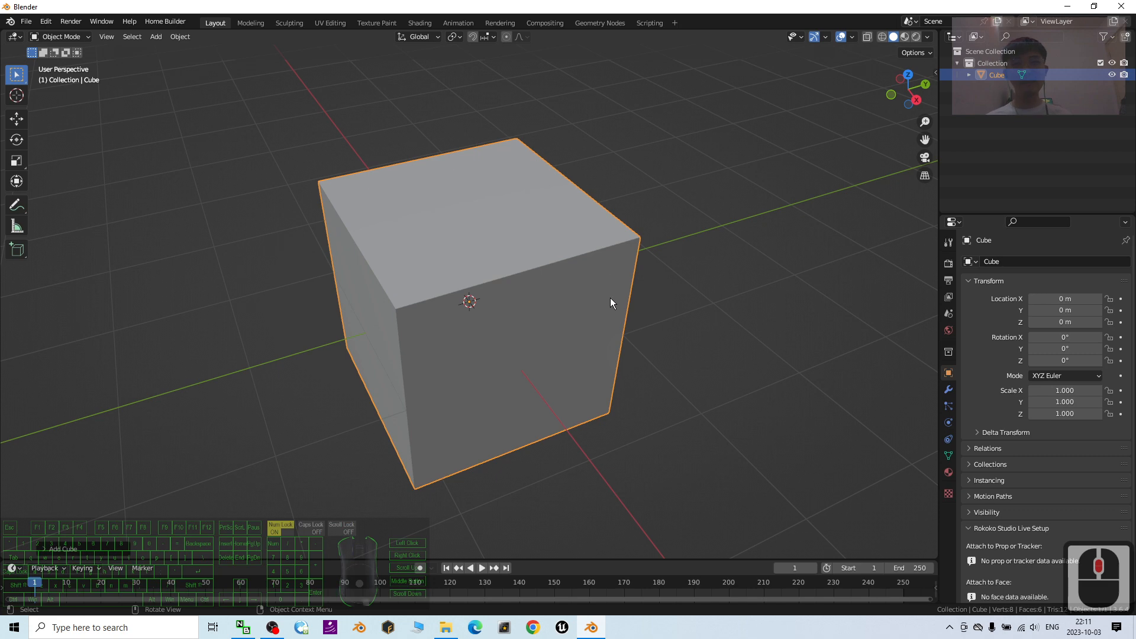
- Put the cube into Edit Mode and merge all of its vertices at center
{"action": "left_click", "coordinate": [87, 40]}
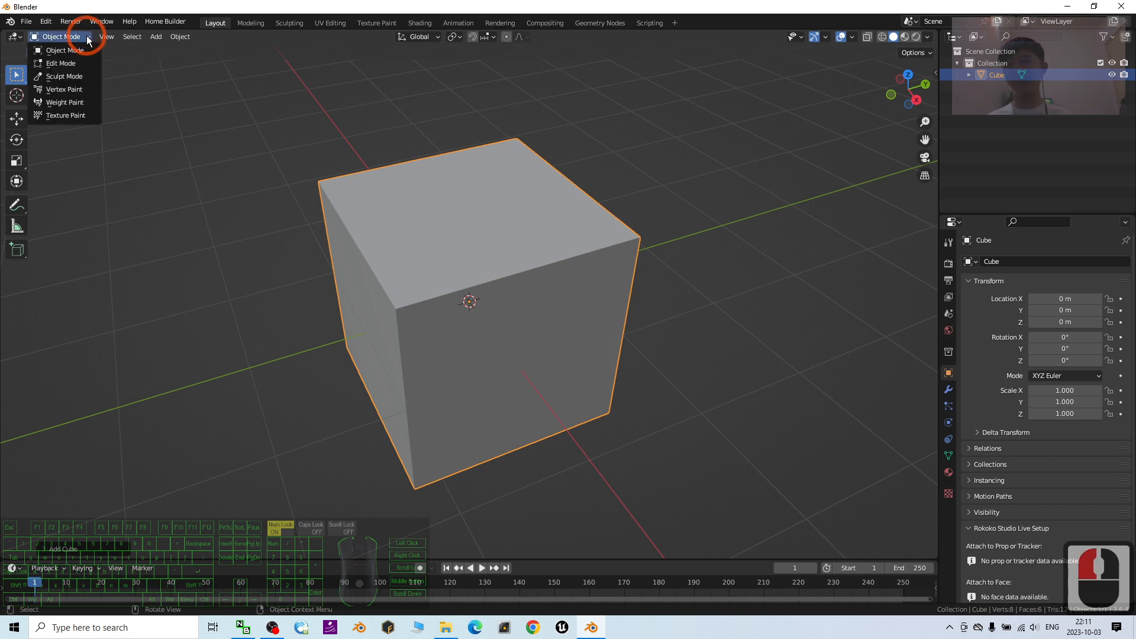
{"action": "left_click", "coordinate": [64, 70]}
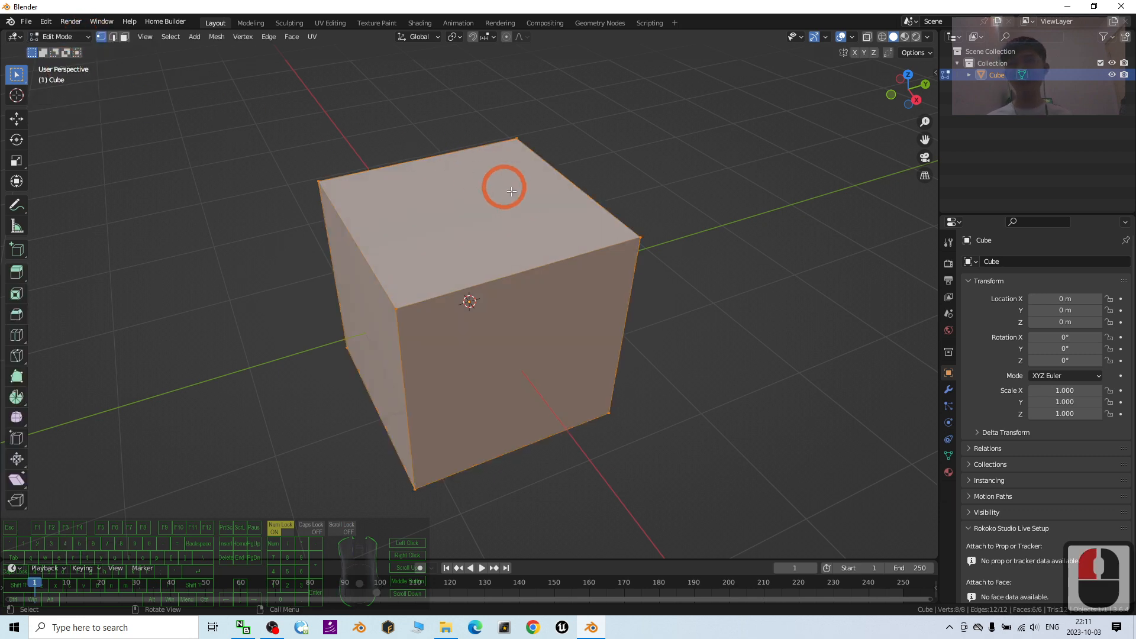
{"action": "left_click", "coordinate": [292, 138]}
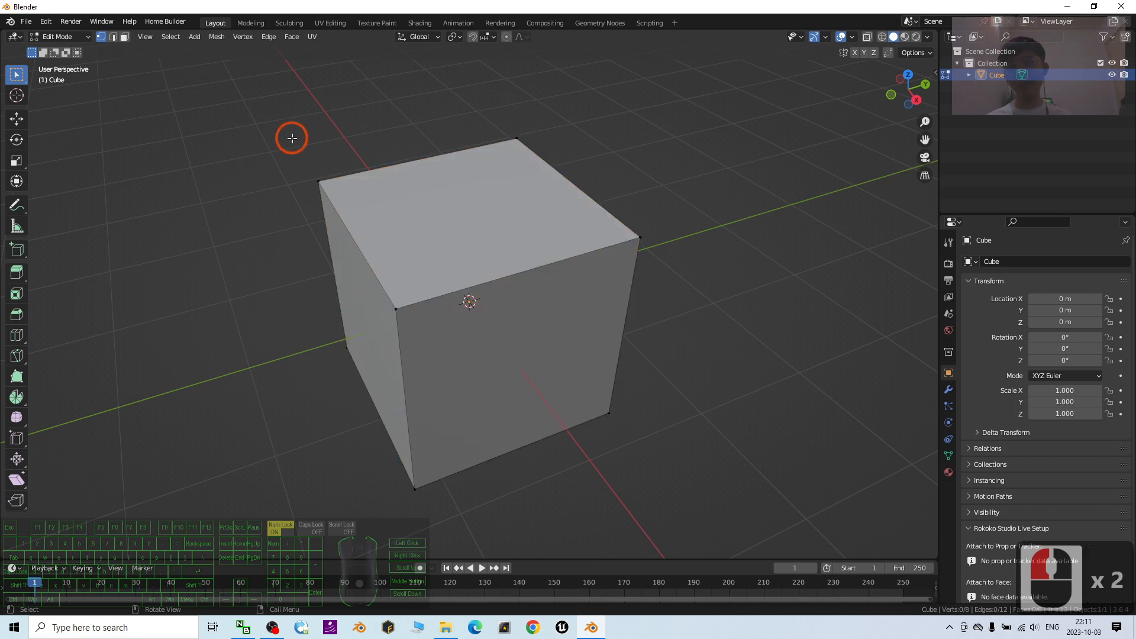
{"action": "key", "text": "a"}
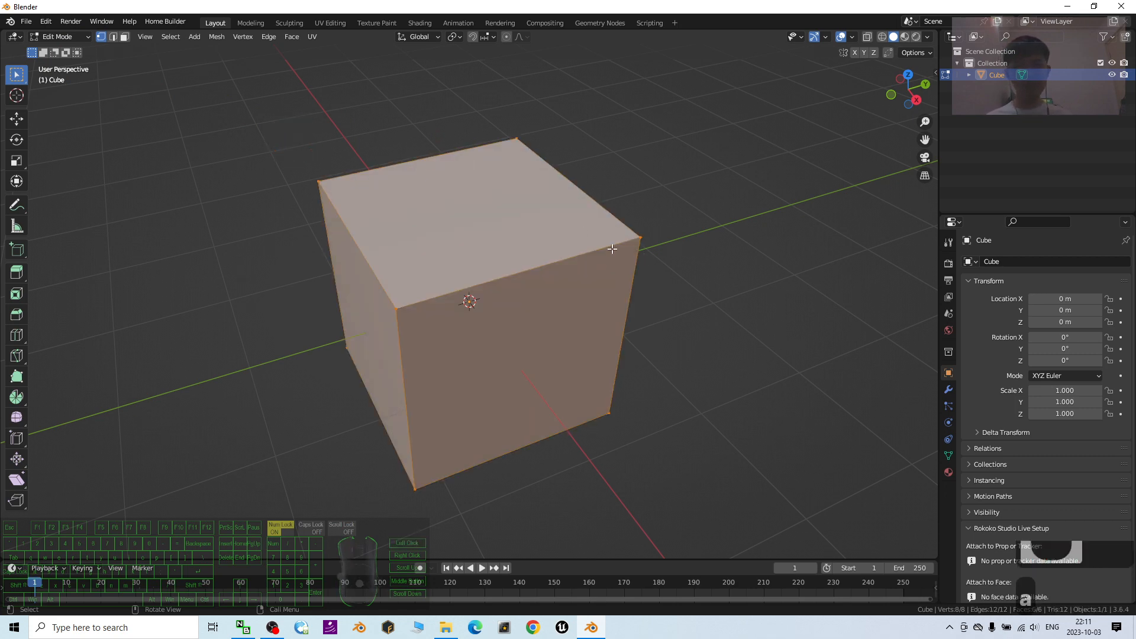
{"action": "right_click", "coordinate": [519, 225]}
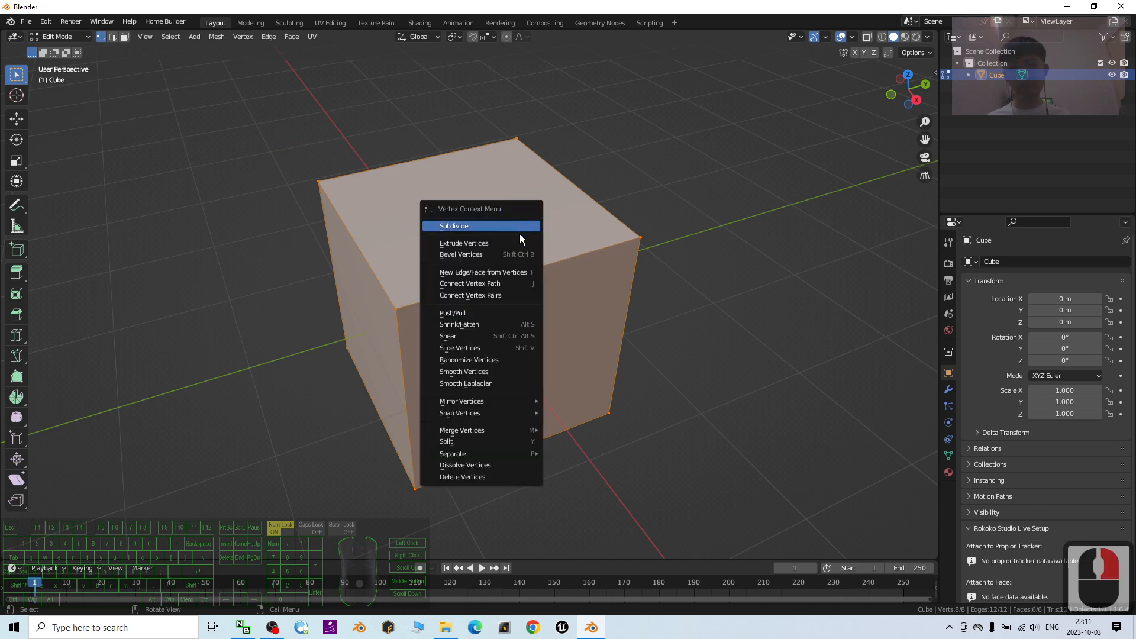
{"action": "mouse_move", "coordinate": [480, 430]}
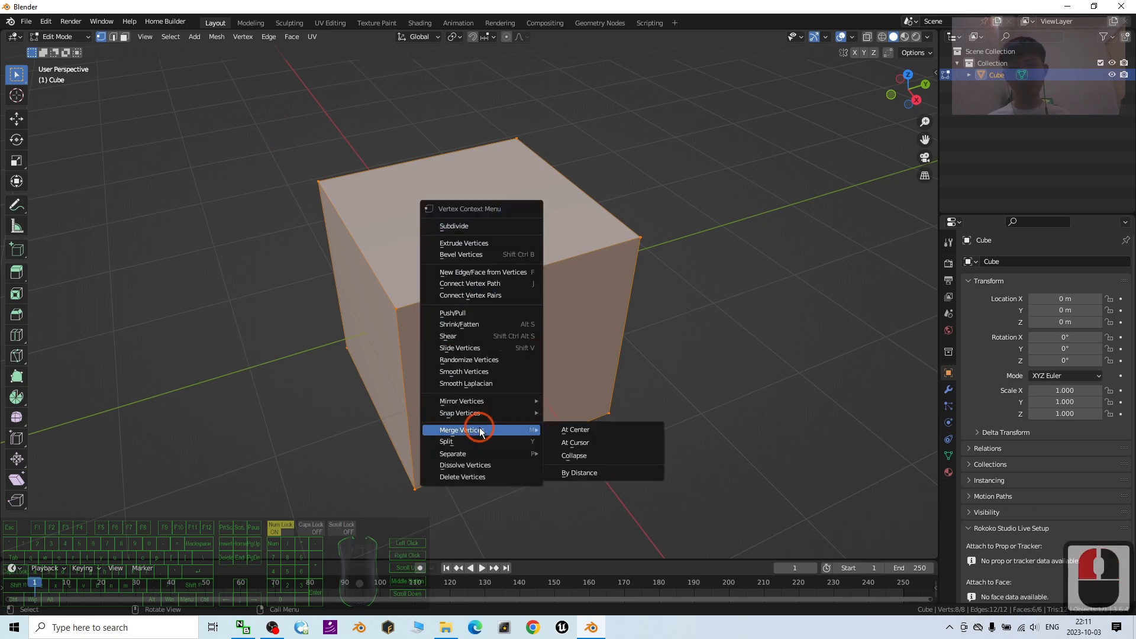
{"action": "left_click", "coordinate": [591, 430]}
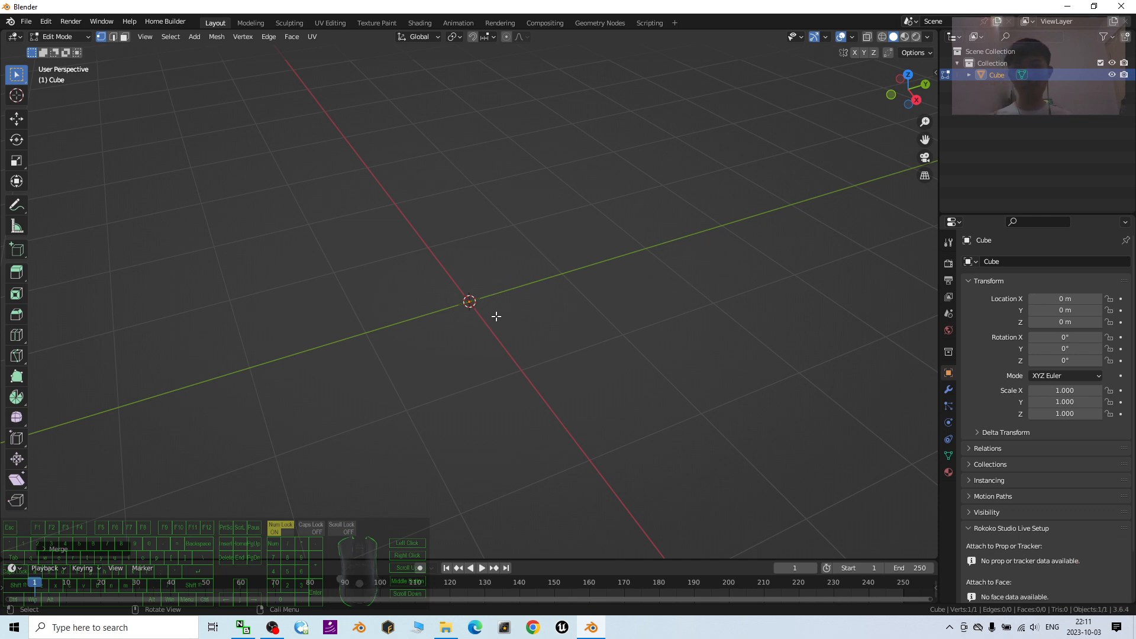
- Switch to the top orthographic view with vertex selection mode active
{"action": "middle_click_drag", "start_coordinate": [643, 284], "coordinate": [676, 238]}
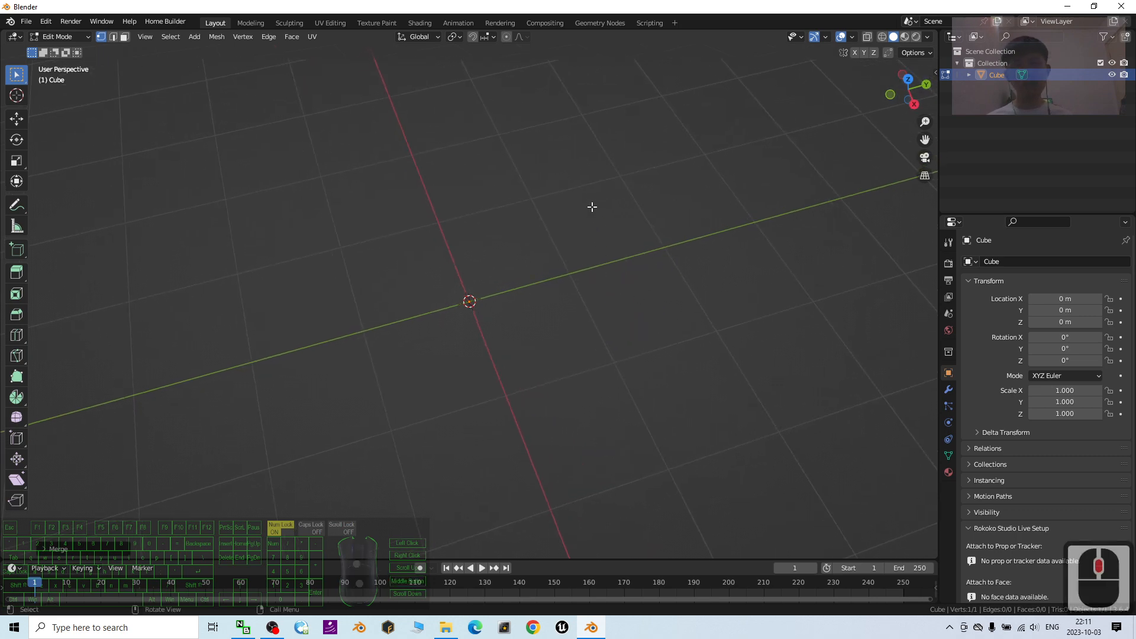
{"action": "middle_click_drag", "start_coordinate": [550, 383], "coordinate": [686, 358]}
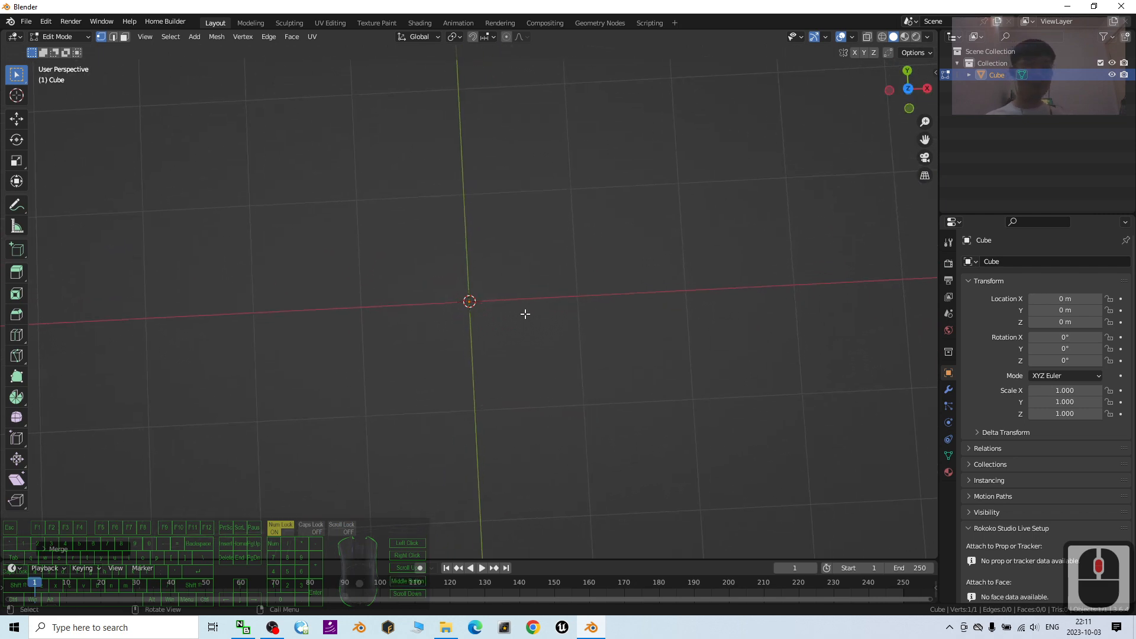
{"action": "mouse_move", "coordinate": [542, 349]}
{"action": "middle_mouse_down"}
{"action": "mouse_move", "coordinate": [526, 266]}
{"action": "mouse_move", "coordinate": [544, 320]}
{"action": "mouse_move", "coordinate": [523, 317]}
{"action": "mouse_move", "coordinate": [519, 348]}
{"action": "mouse_move", "coordinate": [557, 352]}
{"action": "middle_mouse_up"}
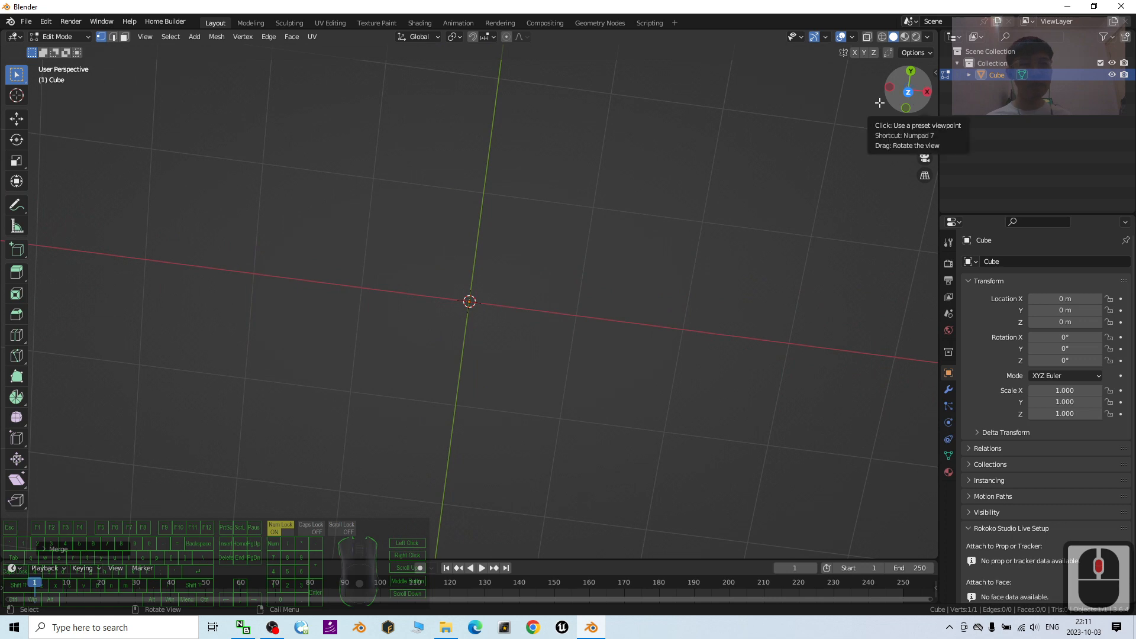
{"action": "left_click", "coordinate": [909, 97]}
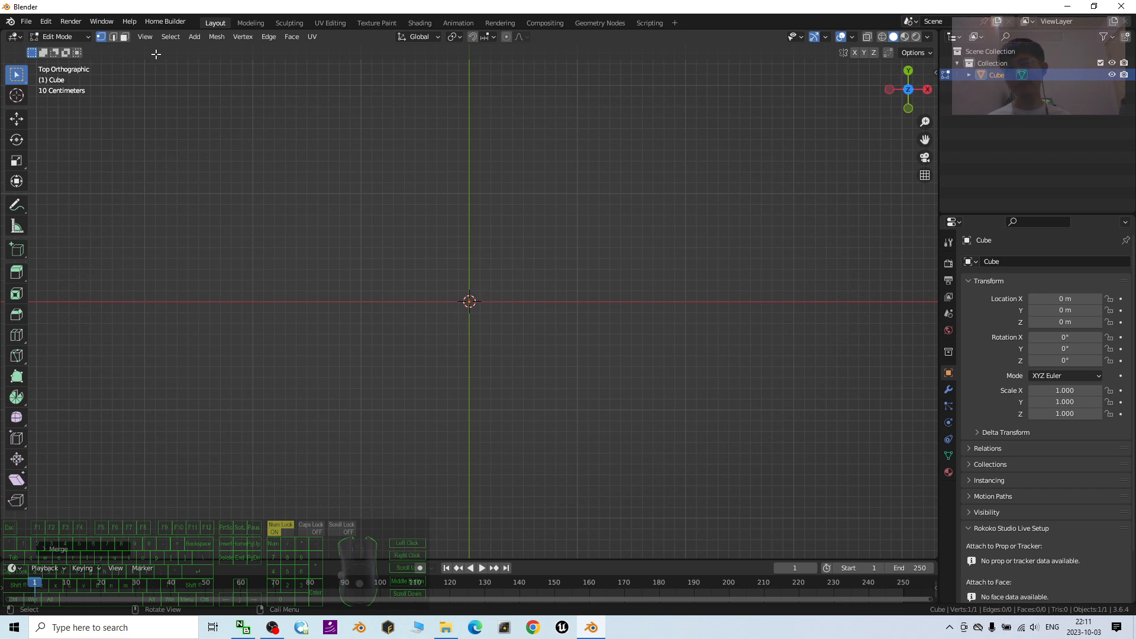
{"action": "double_click", "coordinate": [100, 38]}
{"action": "double_click", "coordinate": [101, 38]}
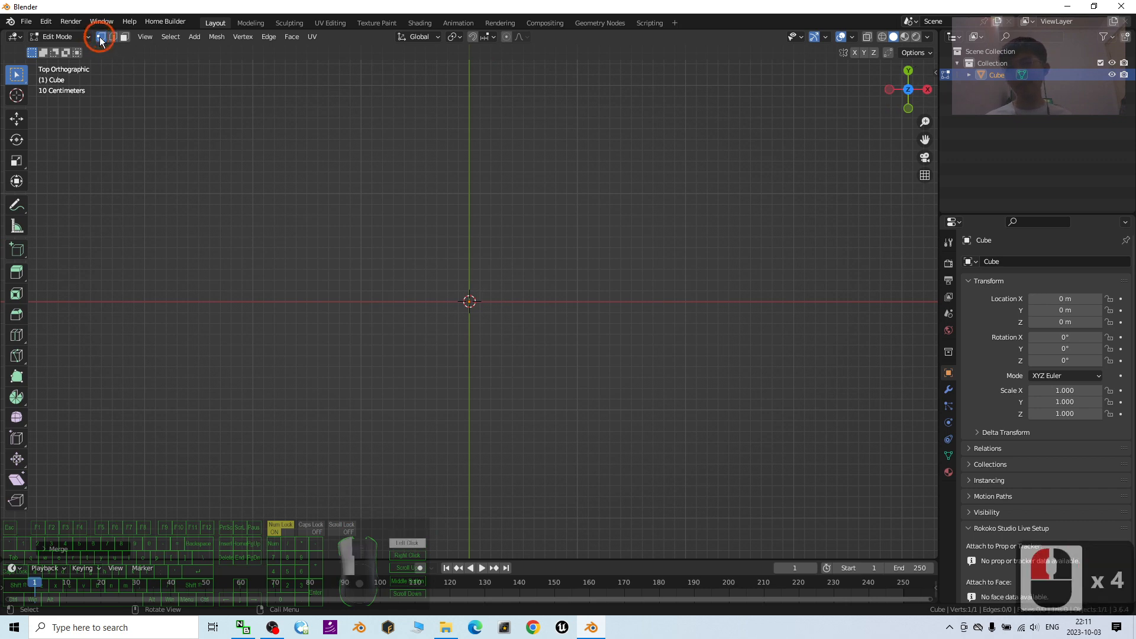
{"action": "left_click", "coordinate": [101, 38]}
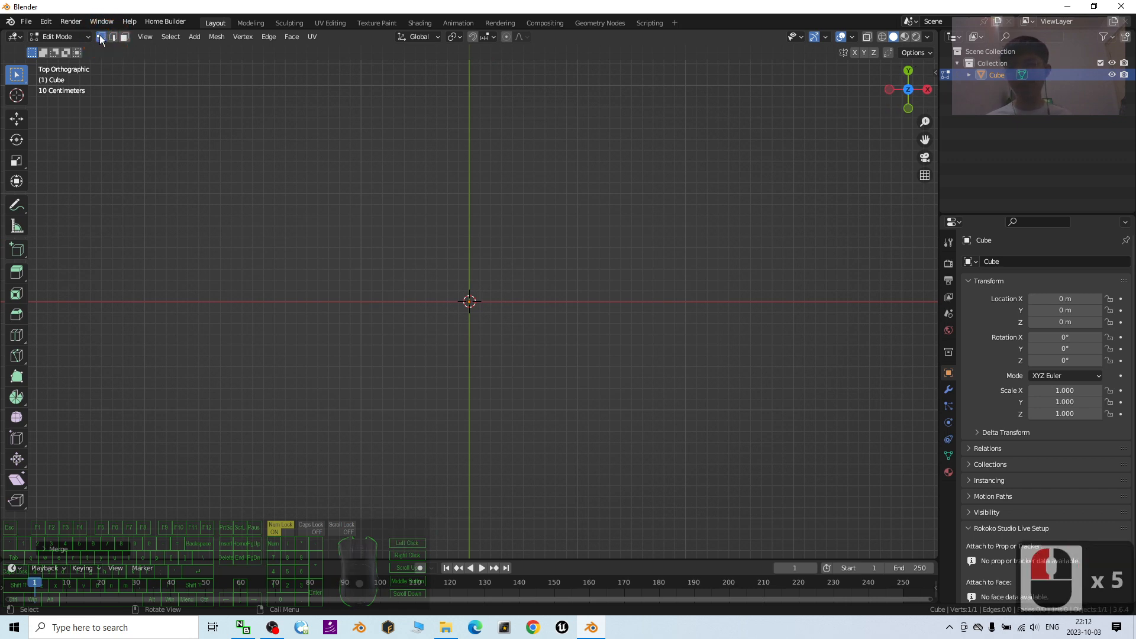
- Select the single vertex at the origin and extrude an edge from it diagonally up and to the left
{"action": "left_click_drag", "start_coordinate": [332, 233], "coordinate": [667, 490]}
{"action": "left_click_drag", "start_coordinate": [371, 224], "coordinate": [629, 429]}
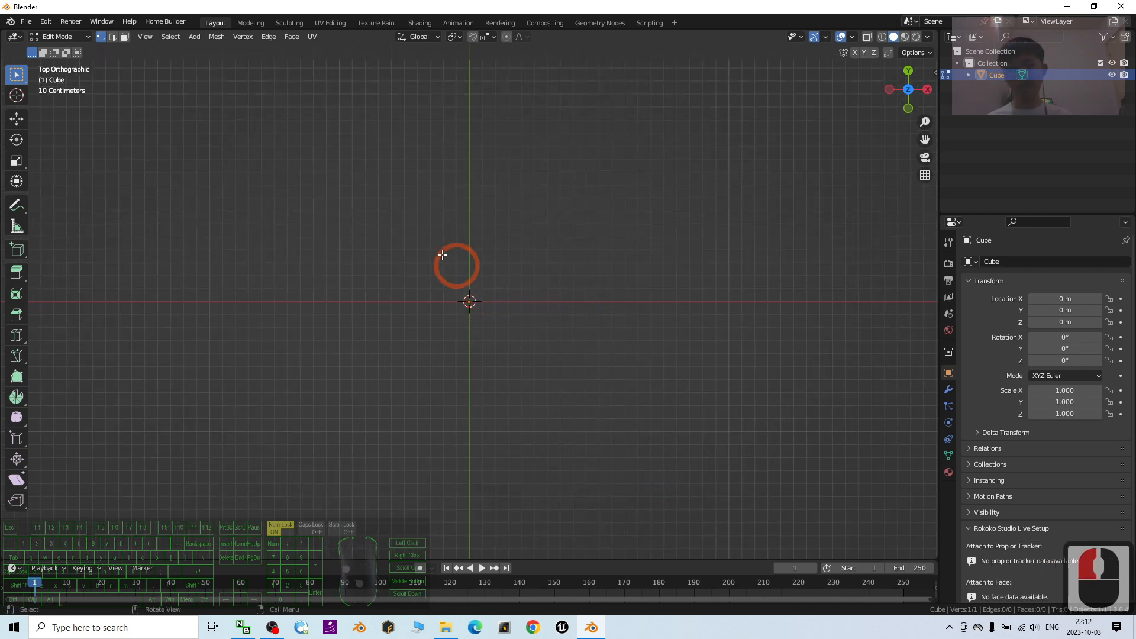
{"action": "left_click_drag", "start_coordinate": [419, 242], "coordinate": [577, 373]}
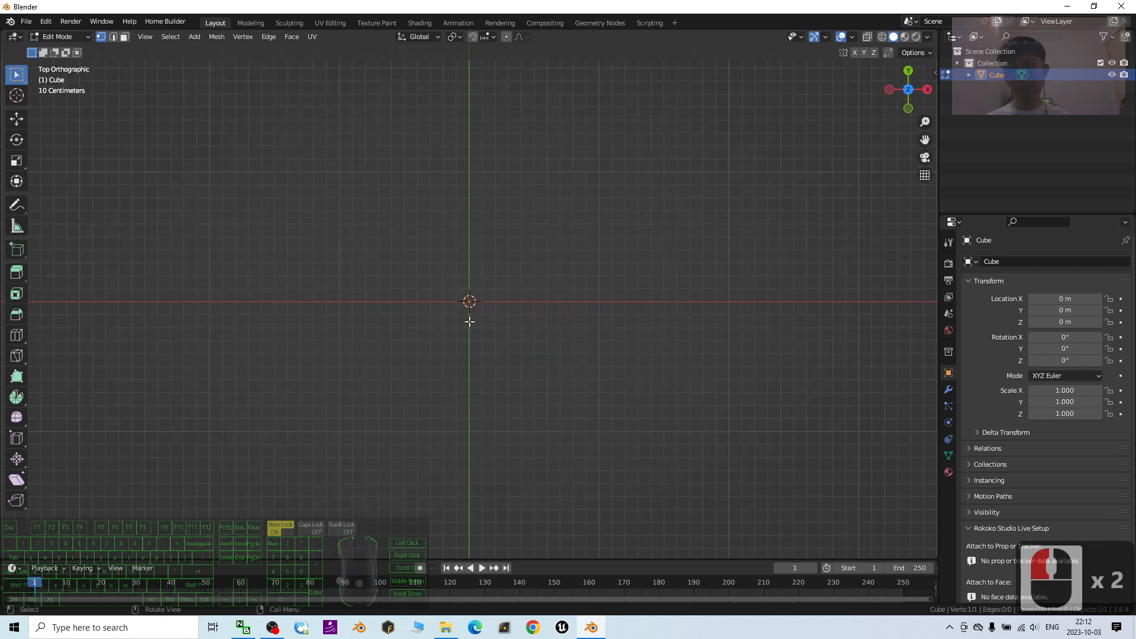
{"action": "key", "text": "e"}
{"action": "left_click", "coordinate": [421, 249]}
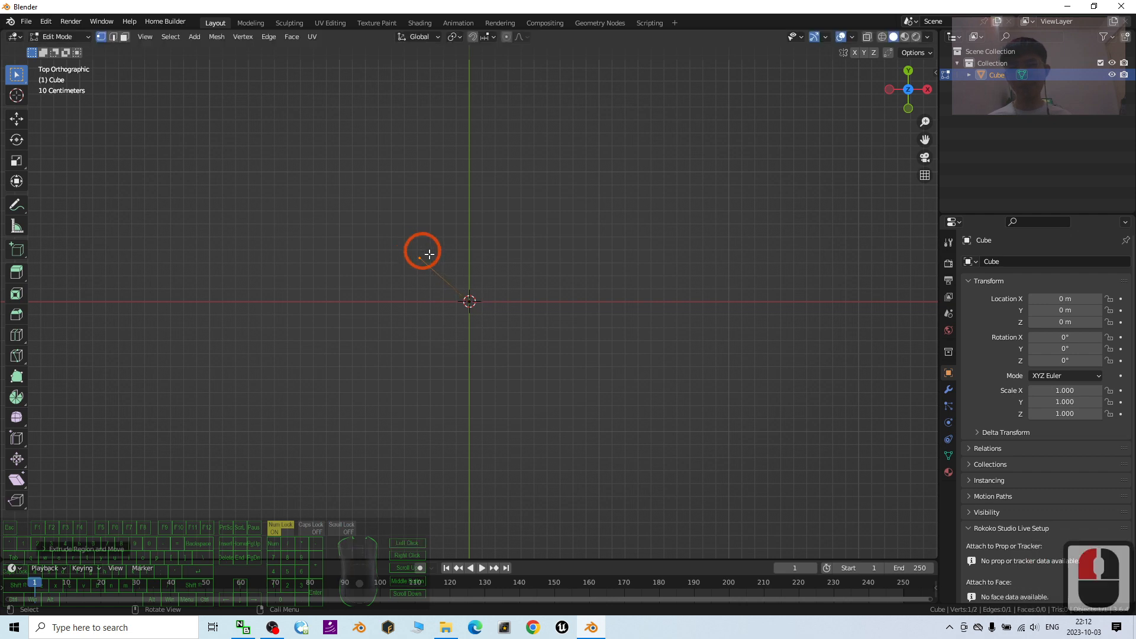
{"action": "scroll", "coordinate": [380, 228], "scroll_direction": "down", "scroll_amount": 3}
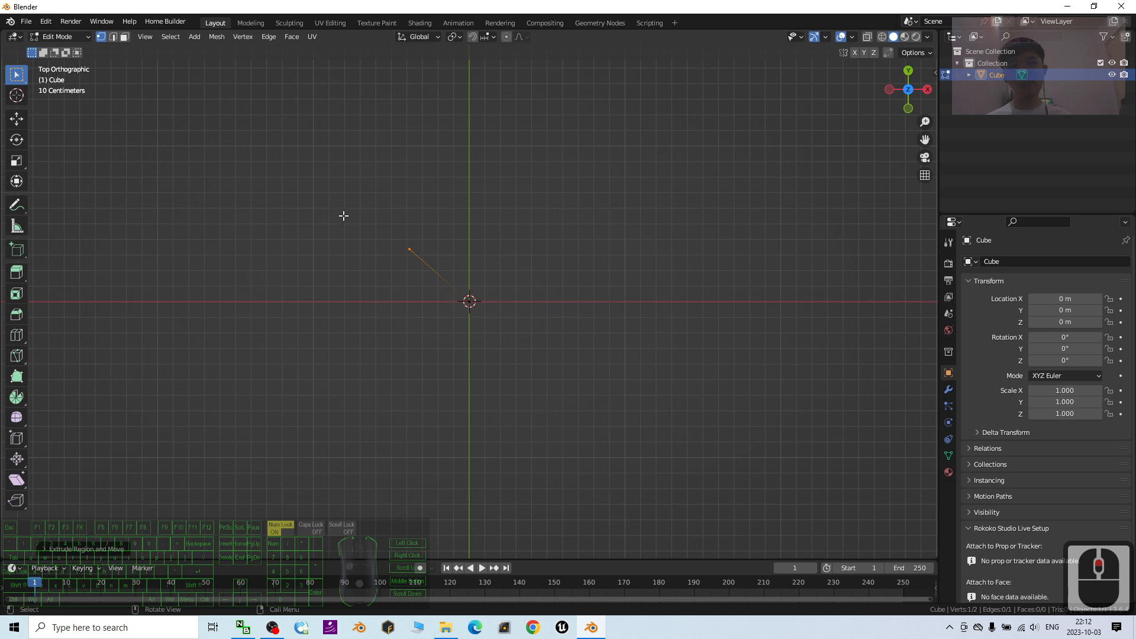
- Move the edge's outer vertex above the origin, slightly right of the Y axis, and clear the selection with the Move tool active
{"action": "left_click_drag", "start_coordinate": [343, 216], "coordinate": [426, 271]}
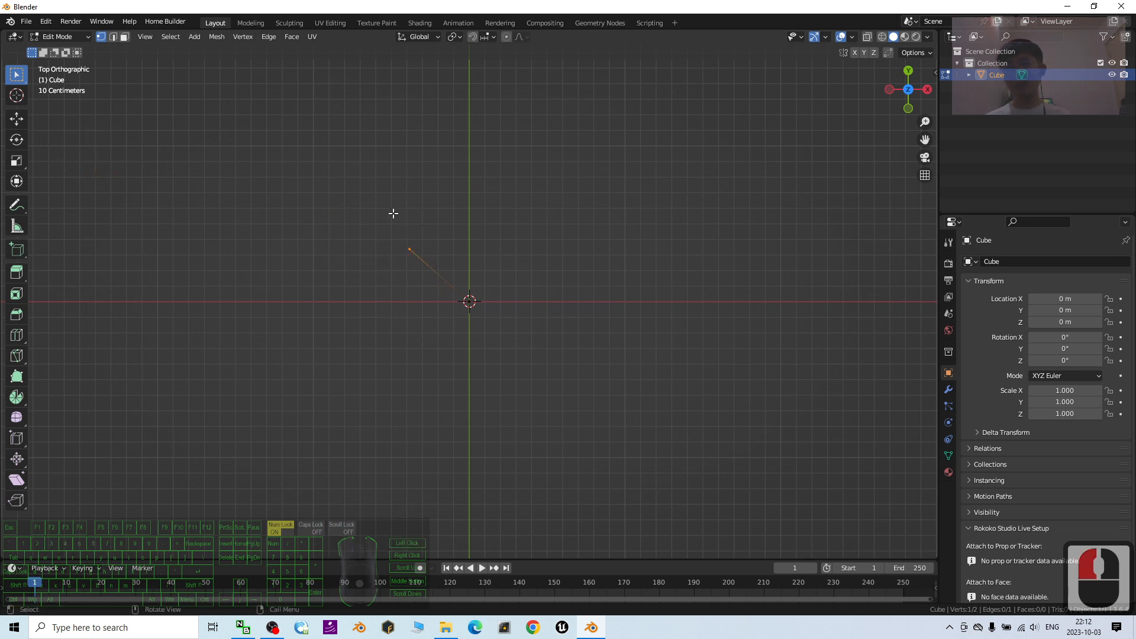
{"action": "left_click_drag", "start_coordinate": [375, 216], "coordinate": [448, 268]}
{"action": "left_click_drag", "start_coordinate": [382, 227], "coordinate": [533, 184]}
{"action": "left_click", "coordinate": [17, 119]}
{"action": "left_click", "coordinate": [538, 324]}
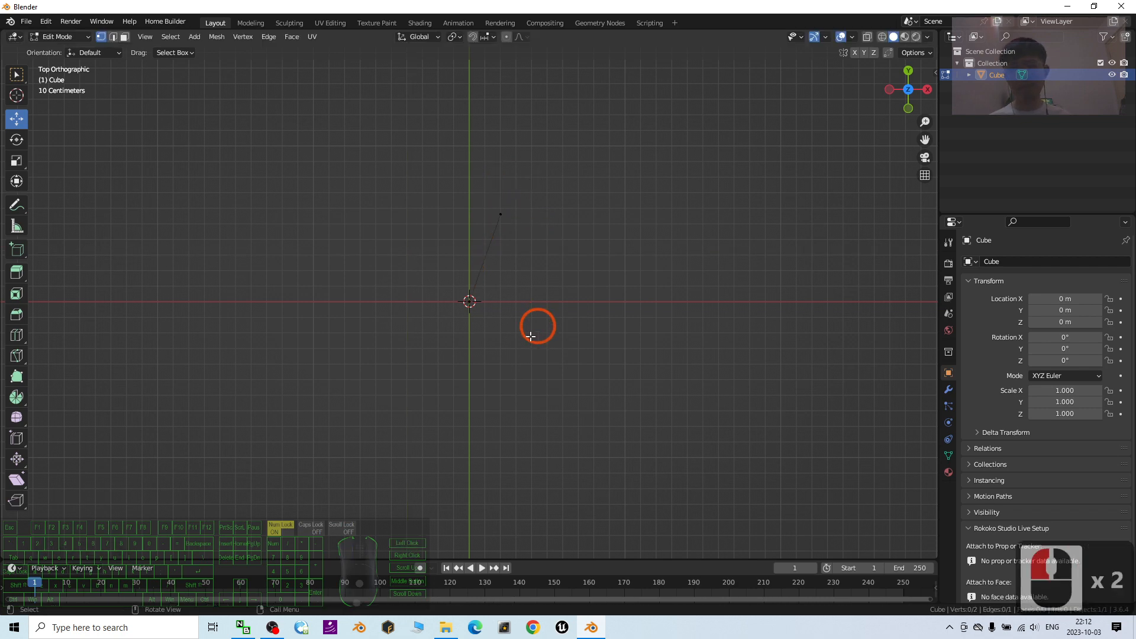
- Extrude the vertex at the origin about 0.63 m down and slightly to the left
{"action": "left_click_drag", "start_coordinate": [418, 268], "coordinate": [521, 342]}
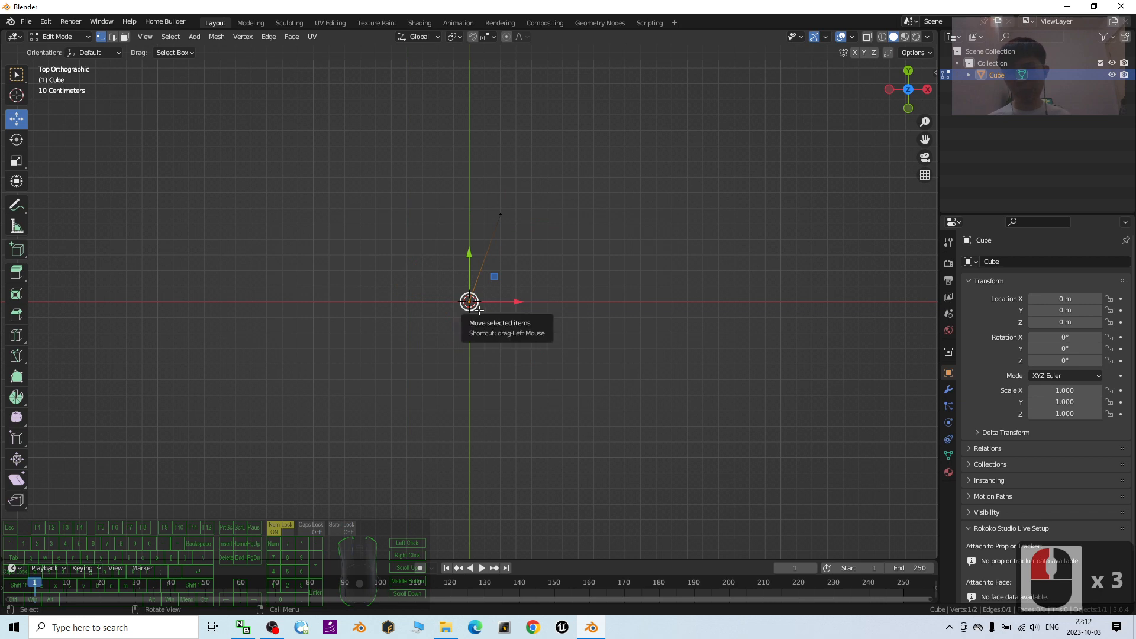
{"action": "key", "text": "e"}
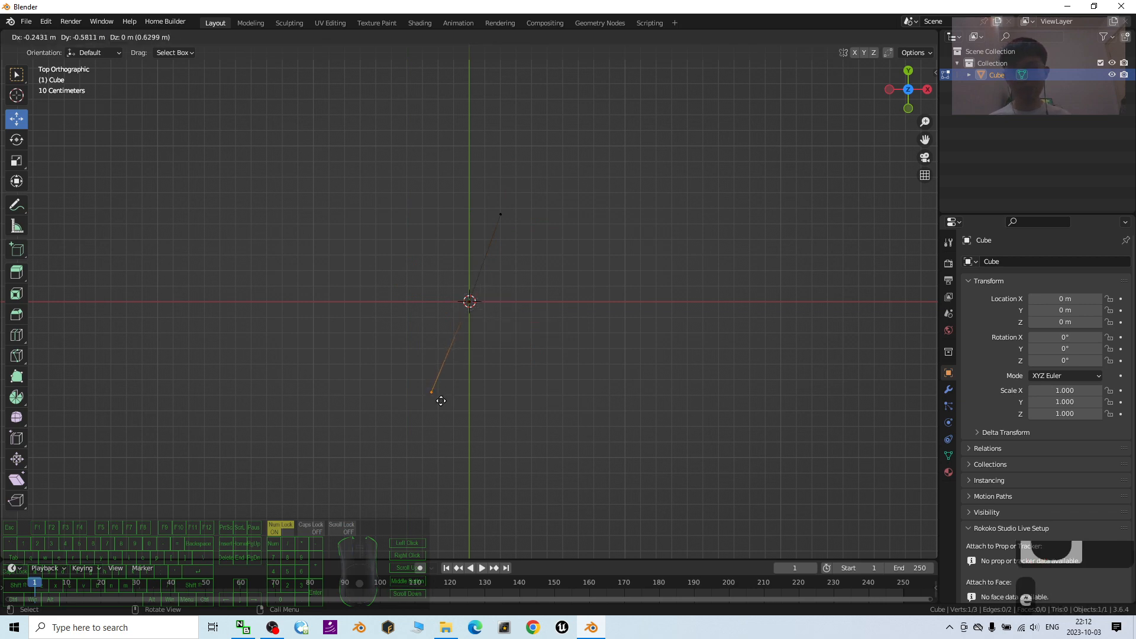
{"action": "left_click", "coordinate": [441, 401]}
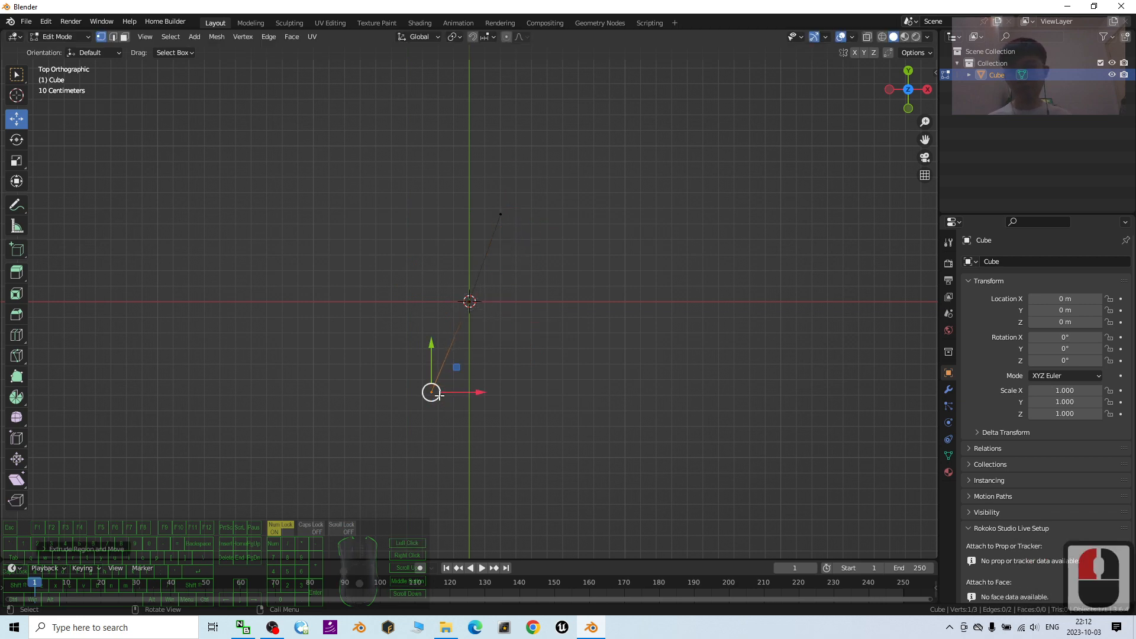
- Extrude the topmost vertex into three connected edges: down to the X axis, right along the axis, and diagonally back down to the left
{"action": "left_click_drag", "start_coordinate": [487, 198], "coordinate": [527, 231]}
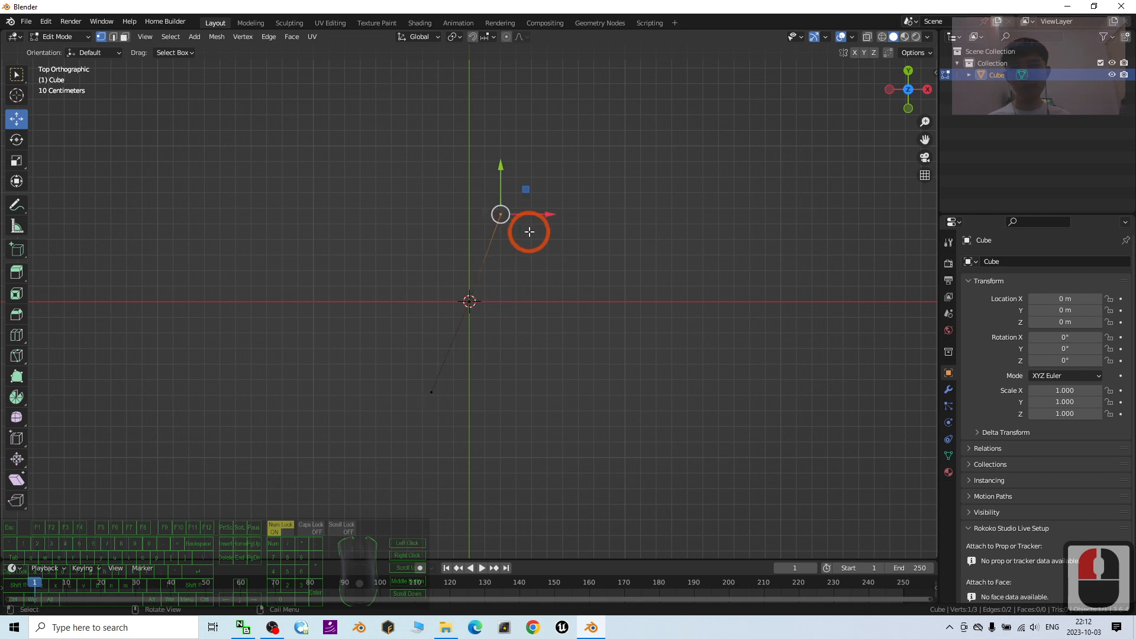
{"action": "key", "text": "e"}
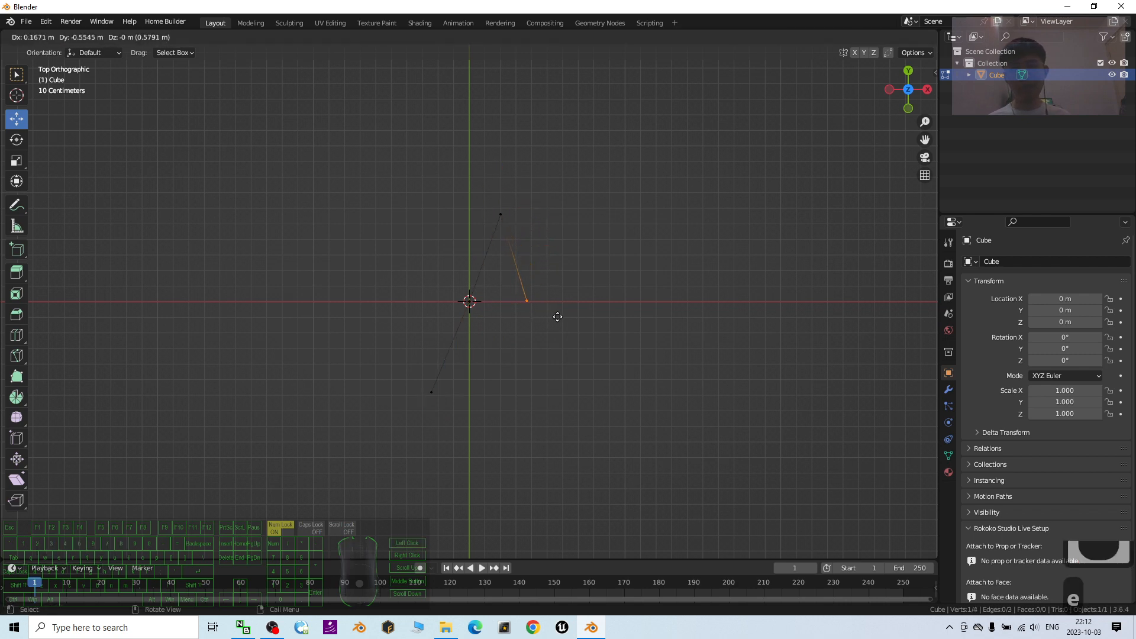
{"action": "left_click", "coordinate": [563, 314]}
{"action": "key", "text": "e"}
{"action": "left_click", "coordinate": [651, 318]}
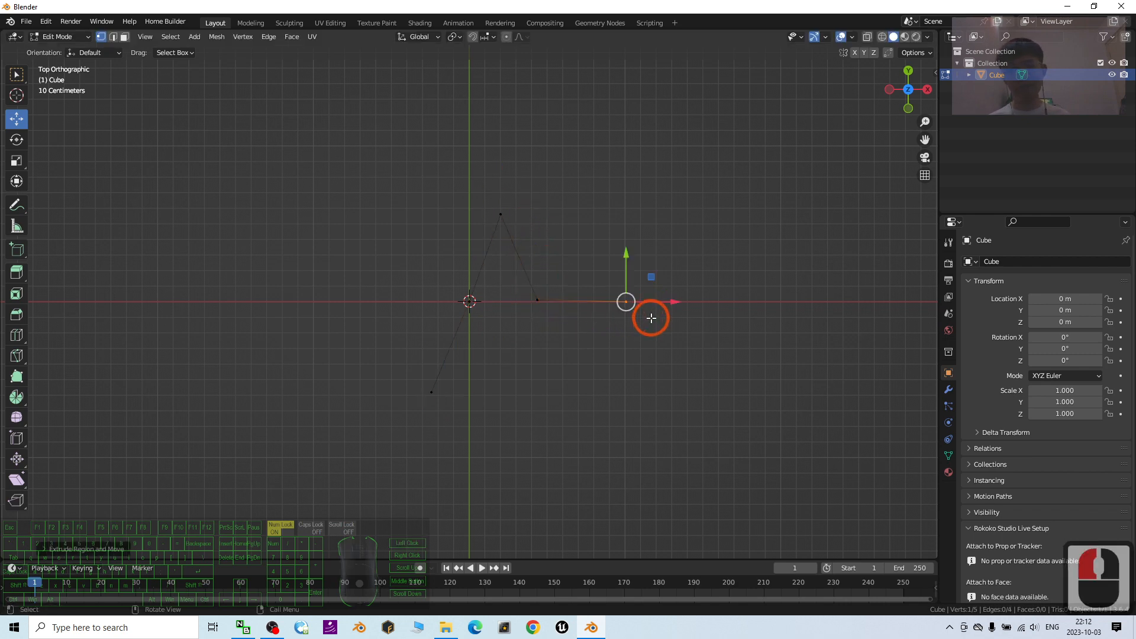
{"action": "key", "text": "e"}
{"action": "left_click", "coordinate": [583, 365]}
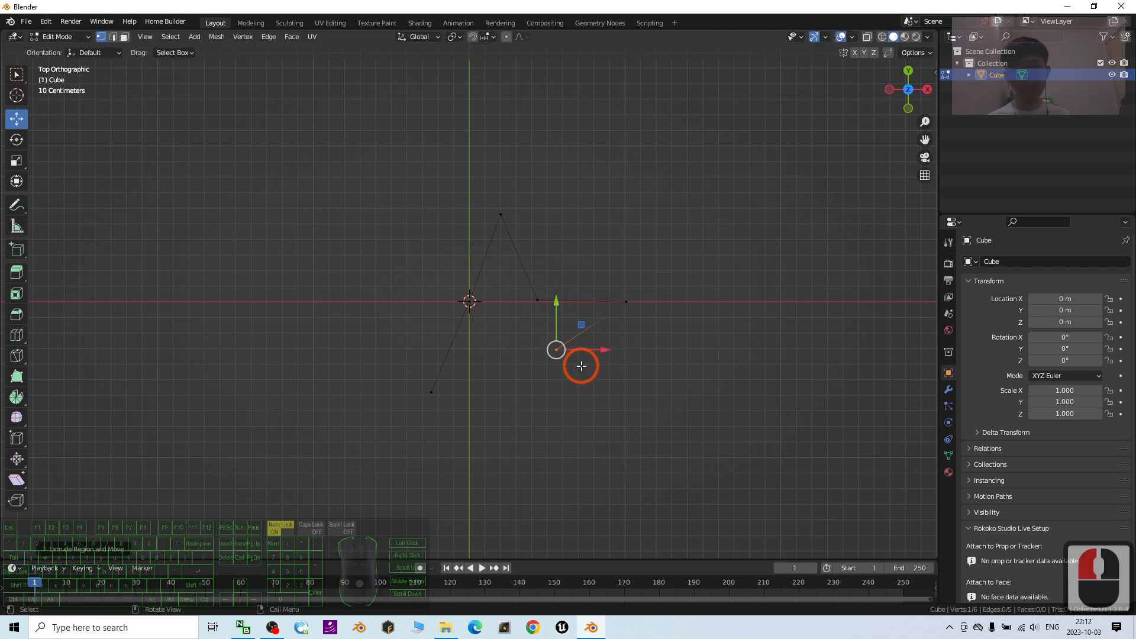
- Extrude the last vertex into three connected edges: down to the right, up to the left, and down to the lower-left star tip
{"action": "key", "text": "e"}
{"action": "left_click", "coordinate": [611, 446]}
{"action": "key", "text": "e"}
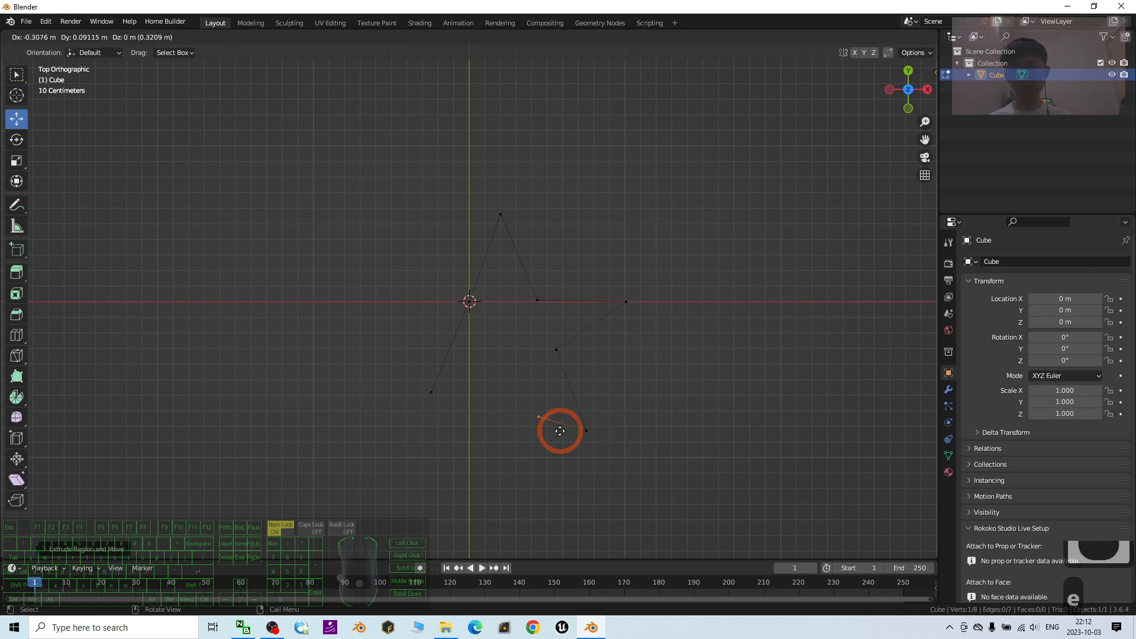
{"action": "left_click", "coordinate": [537, 392]}
{"action": "key", "text": "e"}
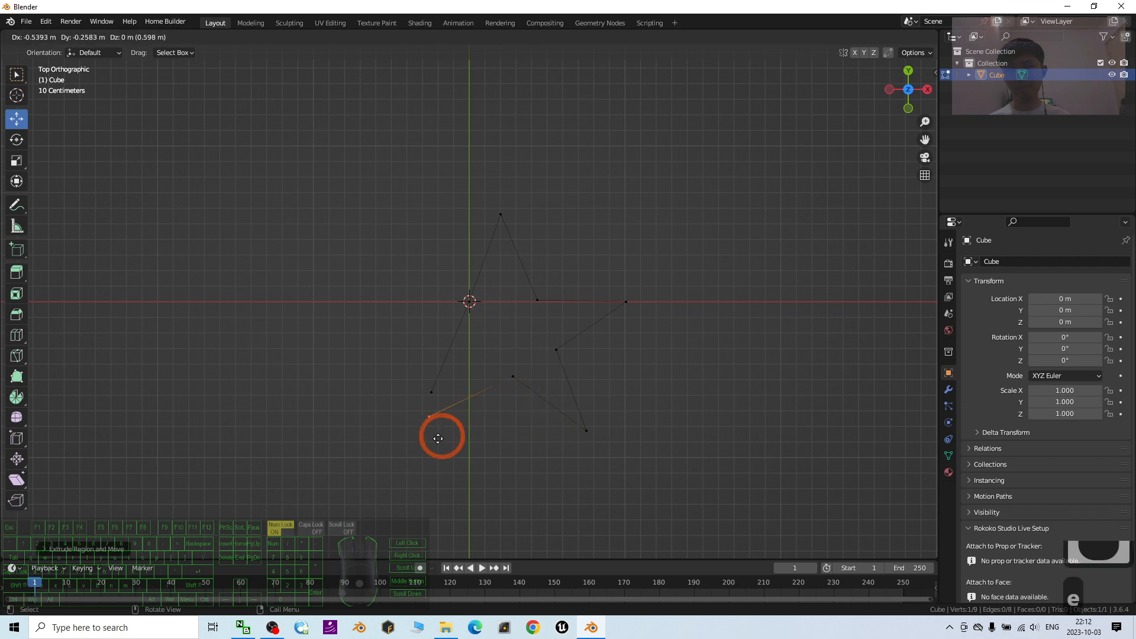
{"action": "left_click", "coordinate": [443, 439]}
- Move the outline's left end vertex onto the X axis left of the origin, and shift the lower-left tip up and right
{"action": "left_click_drag", "start_coordinate": [421, 372], "coordinate": [441, 398]}
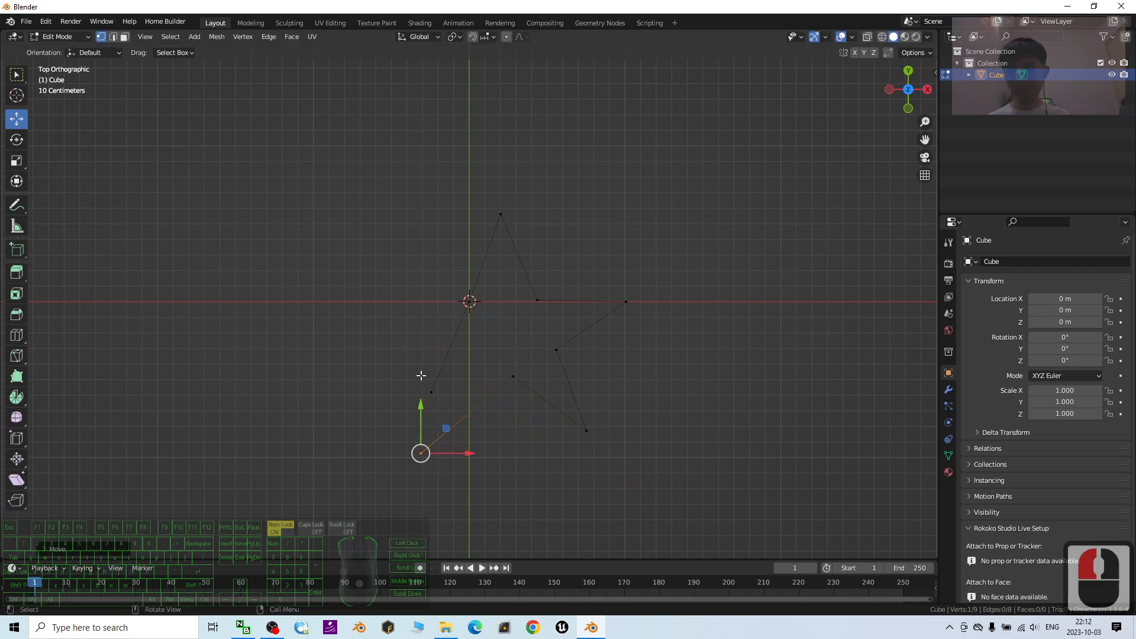
{"action": "left_click", "coordinate": [431, 391]}
{"action": "left_click_drag", "start_coordinate": [452, 371], "coordinate": [424, 276]}
{"action": "left_click_drag", "start_coordinate": [408, 441], "coordinate": [448, 464]}
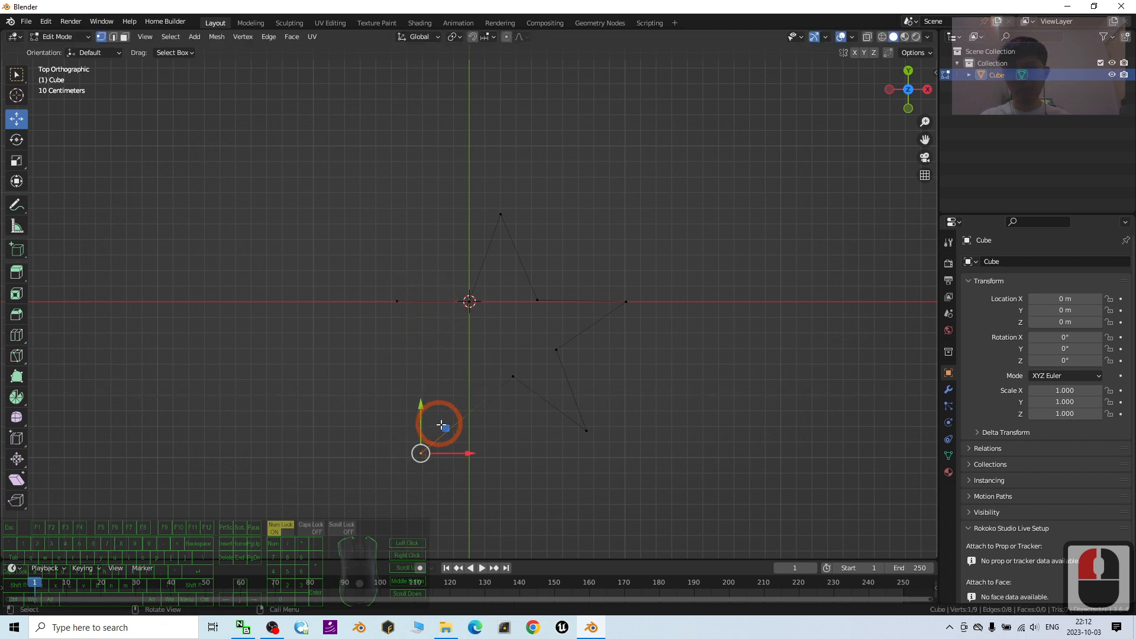
{"action": "left_click_drag", "start_coordinate": [442, 424], "coordinate": [465, 405]}
- Extrude the left tip vertex about 0.52 m down and right, then nudge the bottom inner vertex slightly down and left
{"action": "left_click", "coordinate": [406, 311]}
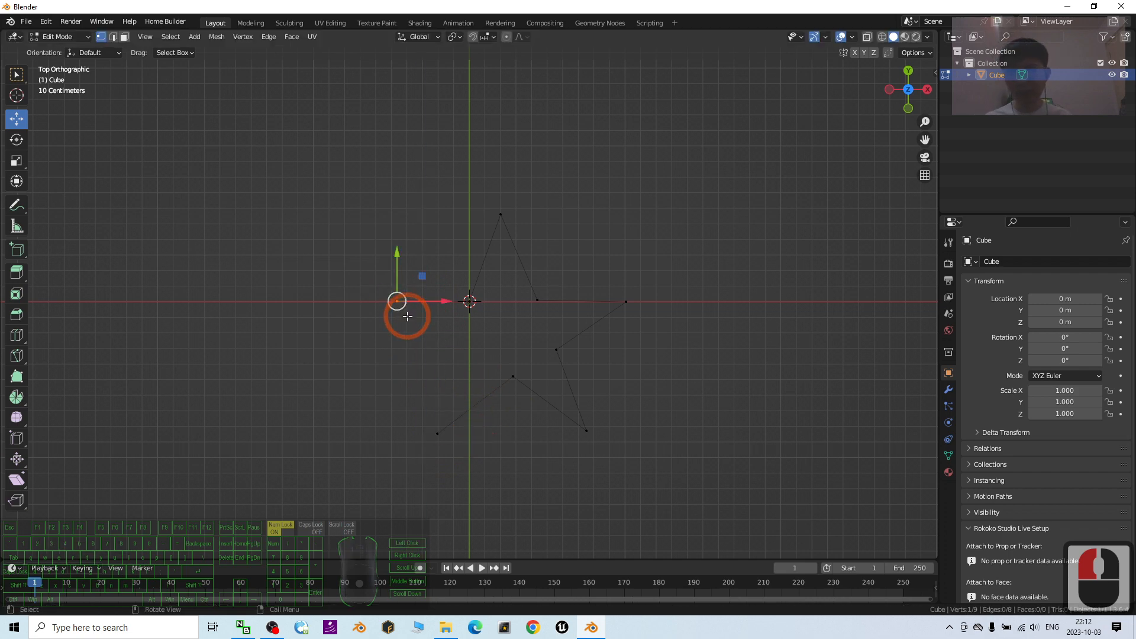
{"action": "key", "text": "e"}
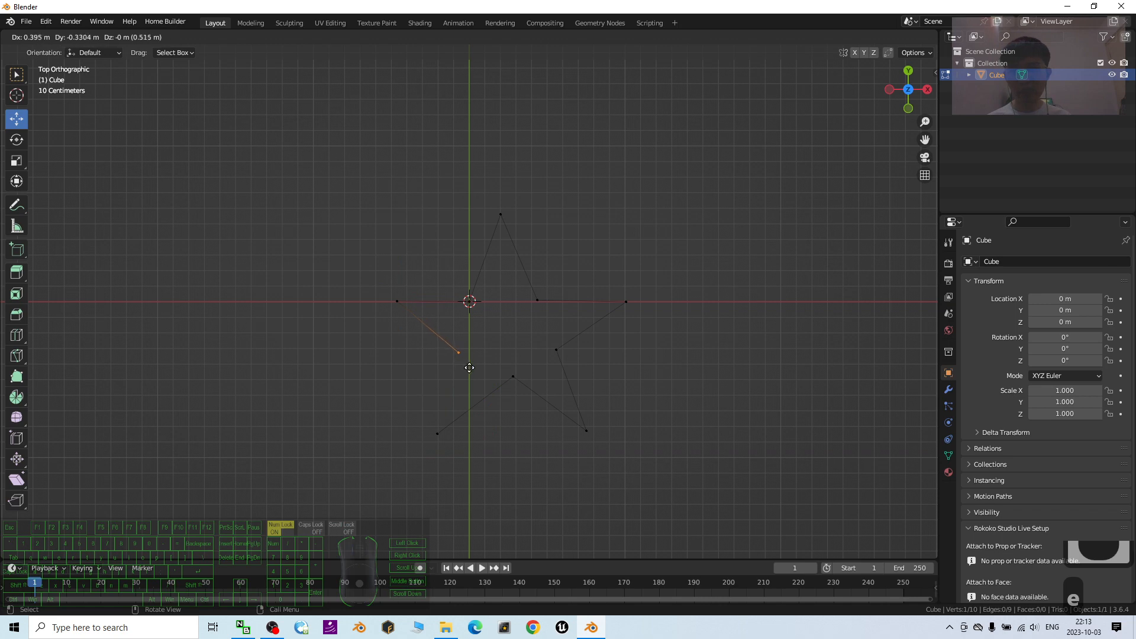
{"action": "left_click", "coordinate": [469, 367]}
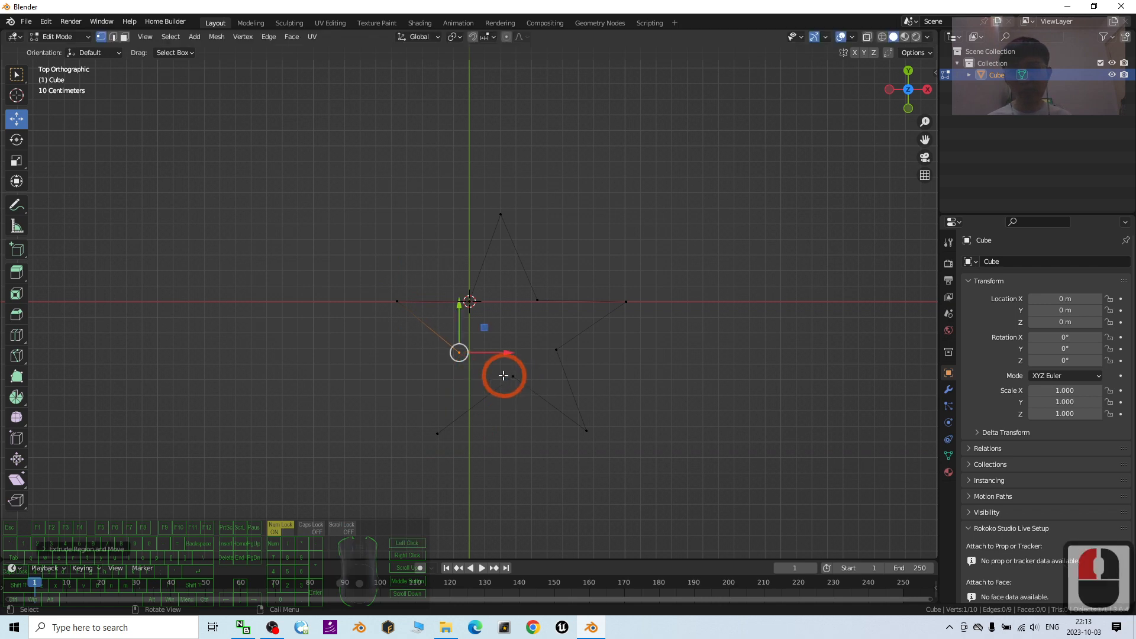
{"action": "left_click", "coordinate": [531, 384]}
{"action": "left_click_drag", "start_coordinate": [537, 352], "coordinate": [529, 357]}
- Select the two open end vertices at the outline's lower left and join them with a new edge
{"action": "left_click", "coordinate": [455, 345]}
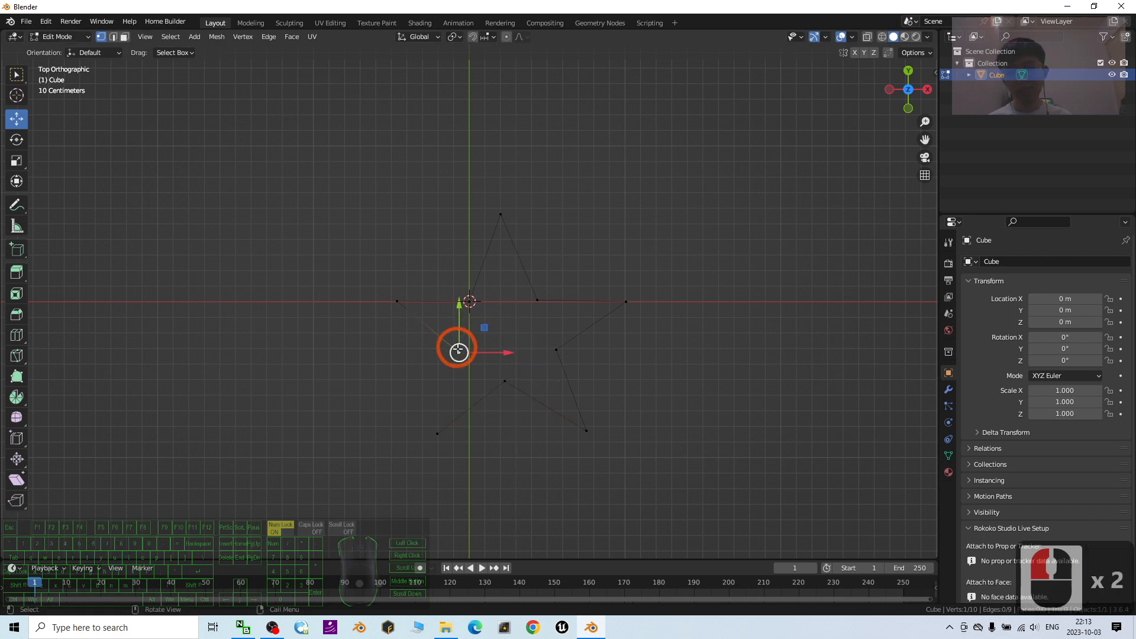
{"action": "left_click", "coordinate": [436, 433]}
{"action": "left_click", "coordinate": [475, 325]}
{"action": "left_click", "coordinate": [457, 352]}
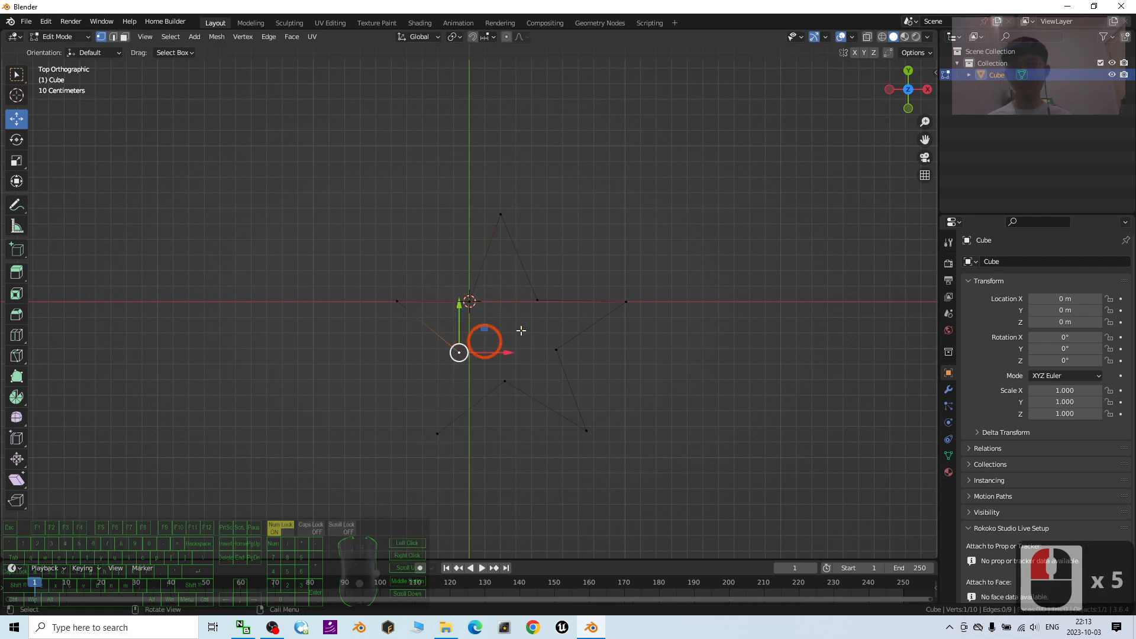
{"action": "left_click", "coordinate": [538, 335]}
{"action": "left_click", "coordinate": [457, 352]}
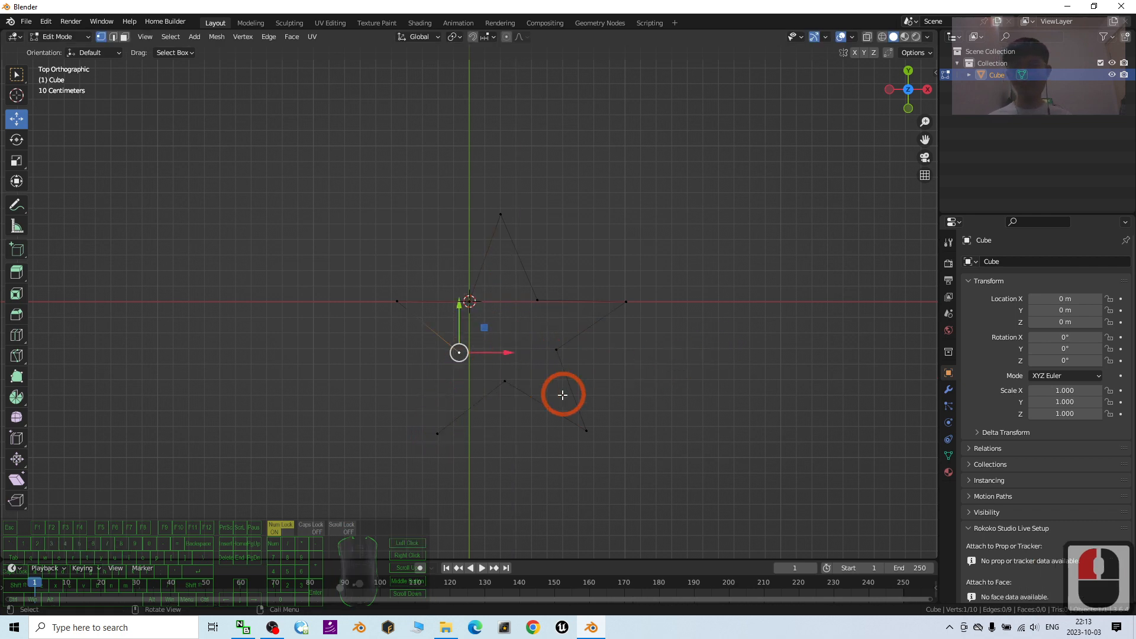
{"action": "left_click", "coordinate": [436, 433], "text": "shift"}
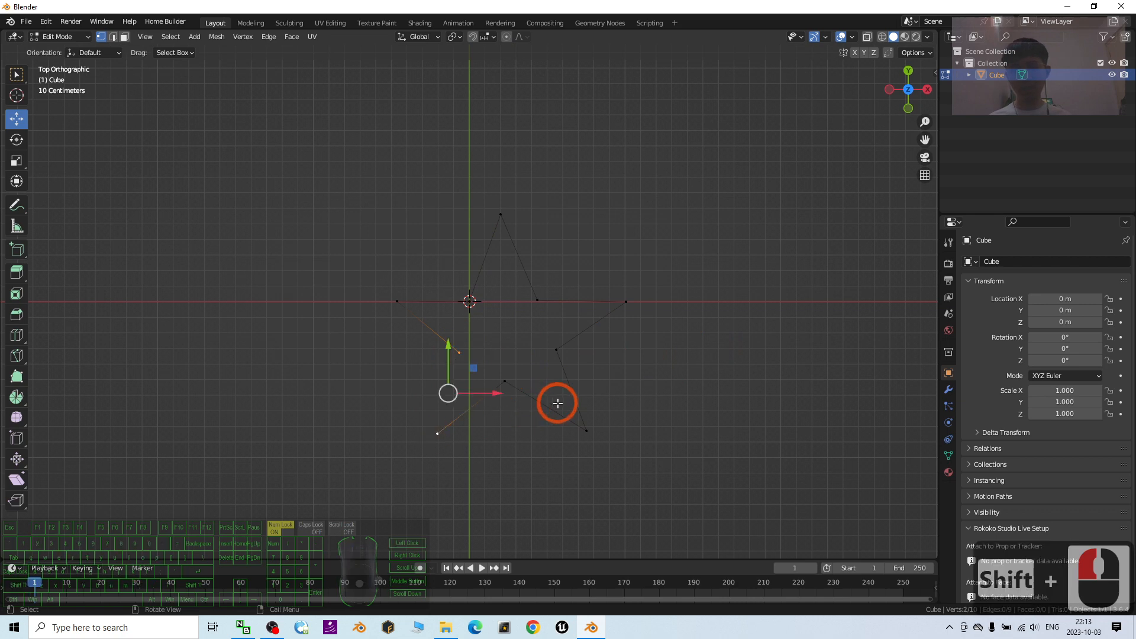
{"action": "right_click", "coordinate": [456, 364]}
{"action": "mouse_move", "coordinate": [456, 364]}
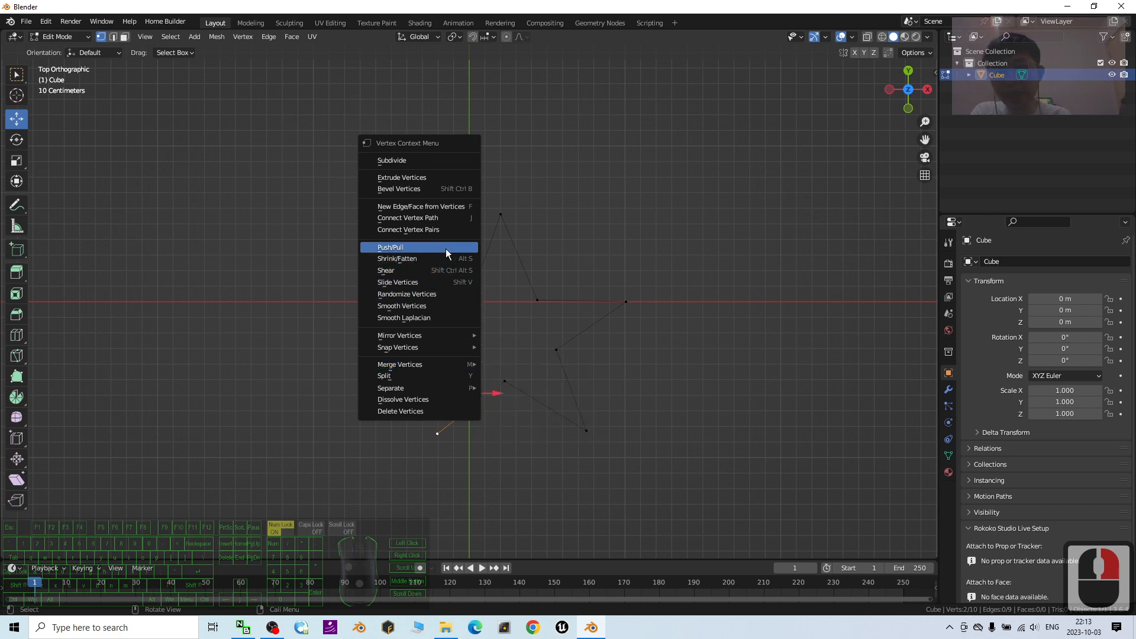
{"action": "left_click", "coordinate": [432, 230]}
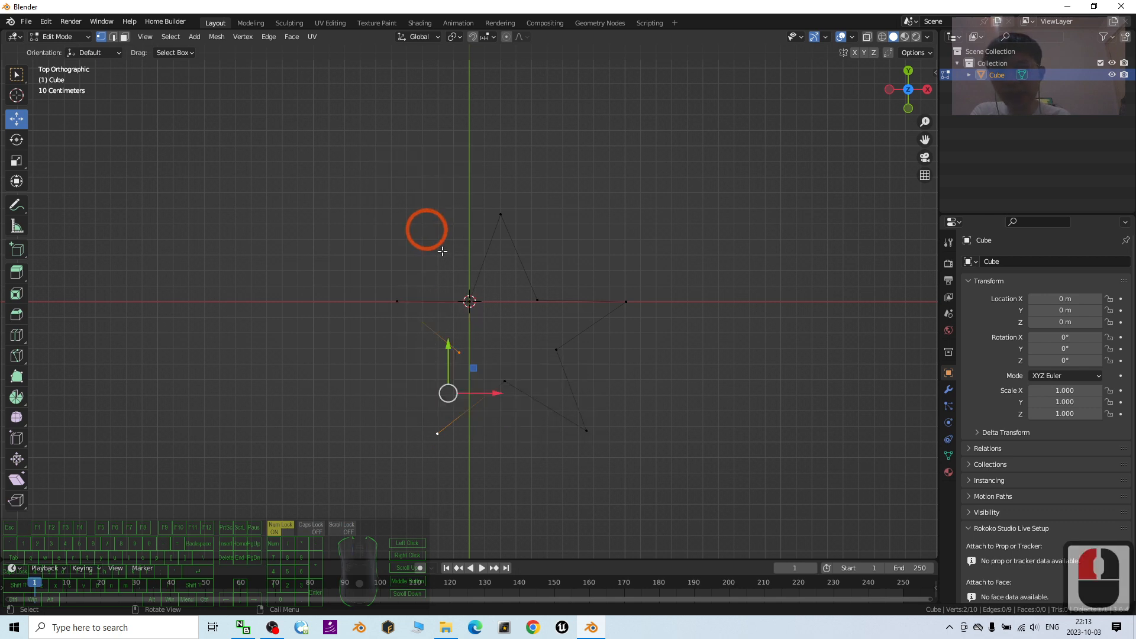
{"action": "right_click", "coordinate": [452, 358]}
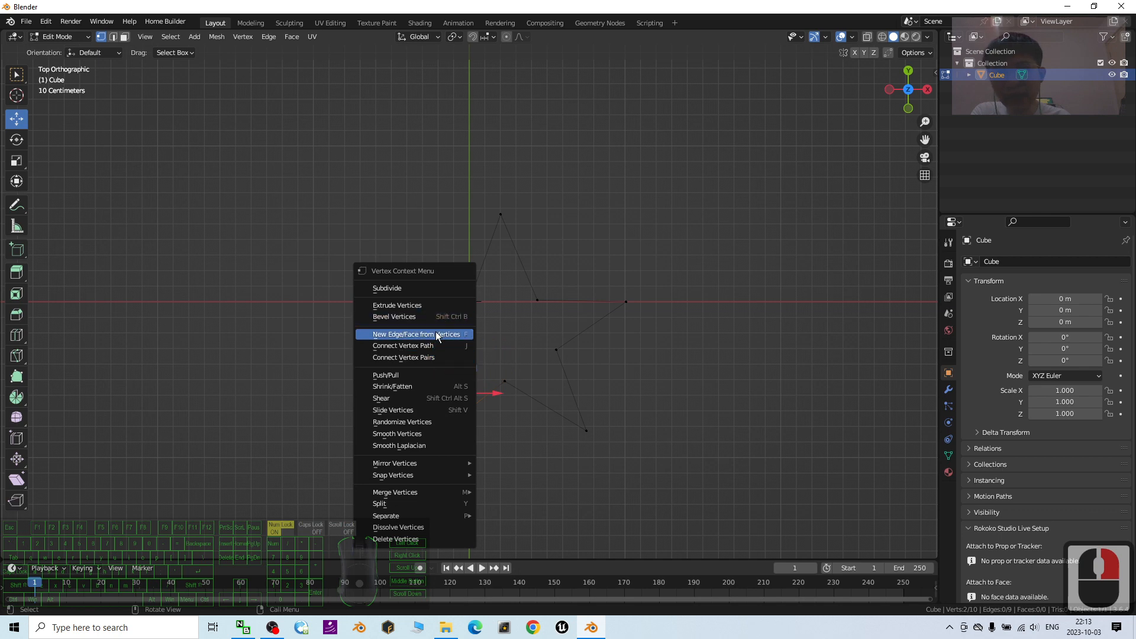
{"action": "left_click", "coordinate": [438, 335]}
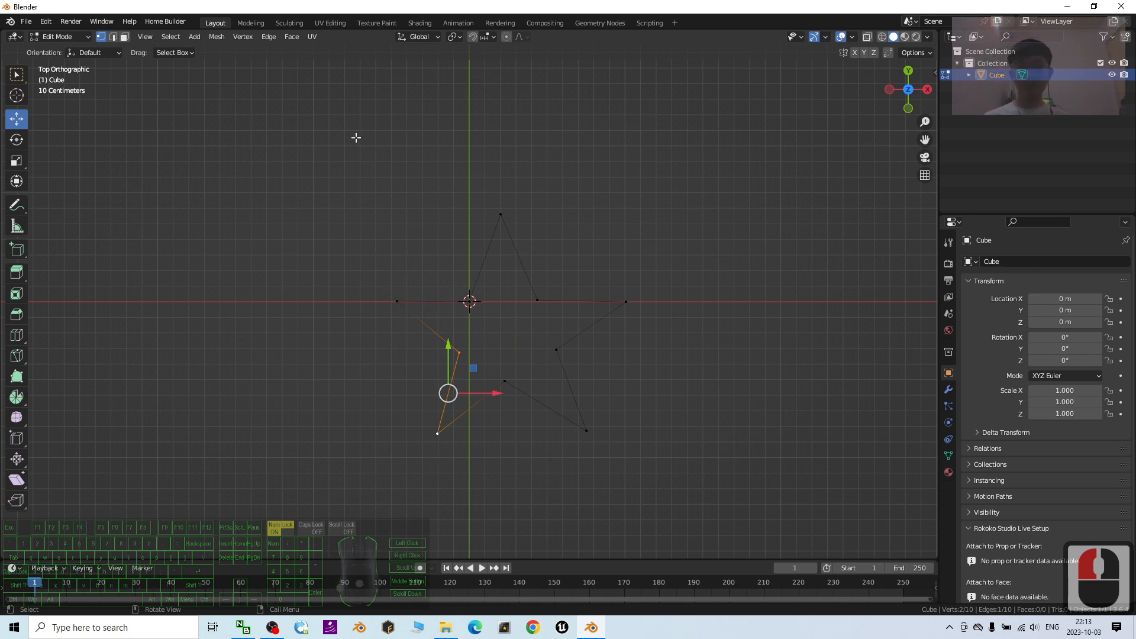
- Select all vertices of the closed star outline and fill it with a new face
{"action": "left_click_drag", "start_coordinate": [287, 152], "coordinate": [693, 505]}
{"action": "left_click_drag", "start_coordinate": [288, 154], "coordinate": [689, 471]}
{"action": "left_click", "coordinate": [694, 410]}
{"action": "left_click_drag", "start_coordinate": [270, 148], "coordinate": [740, 514]}
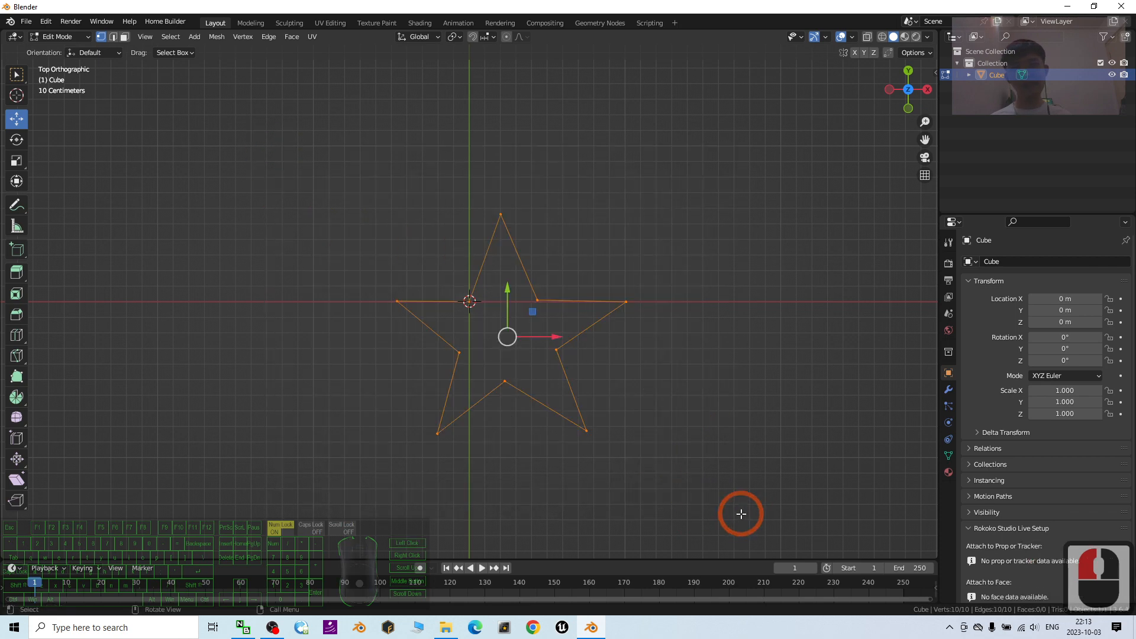
{"action": "right_click", "coordinate": [535, 291]}
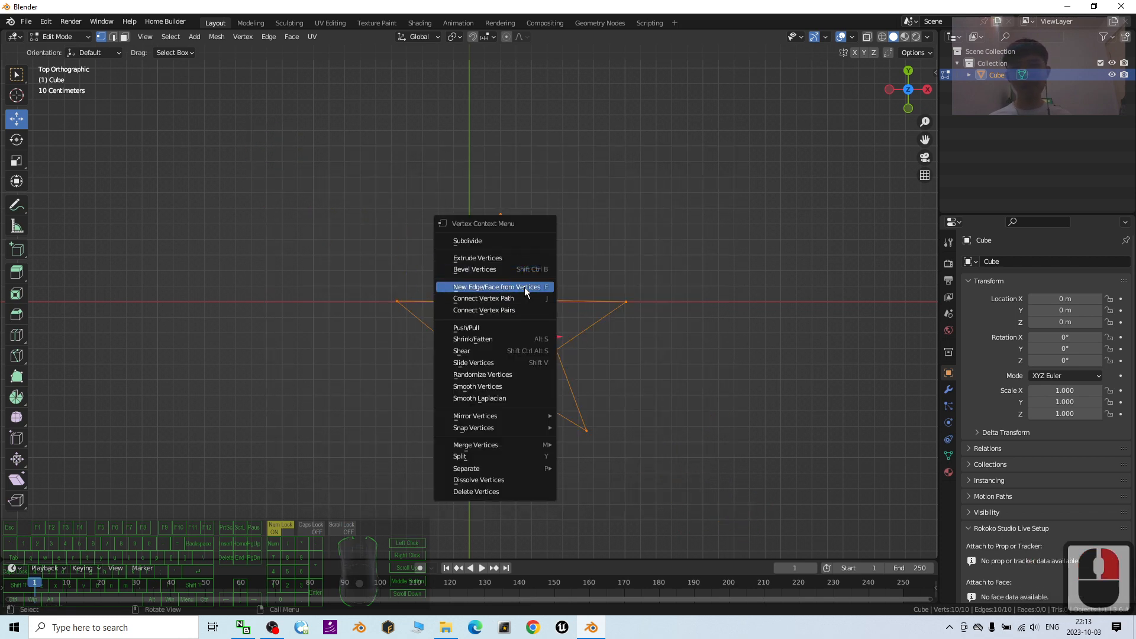
{"action": "left_click", "coordinate": [524, 287]}
- In top view, move the star's inner vertex at the origin slightly to the right
{"action": "middle_click_drag", "start_coordinate": [690, 464], "coordinate": [768, 385]}
{"action": "scroll", "coordinate": [686, 406], "scroll_direction": "up", "scroll_amount": 2}
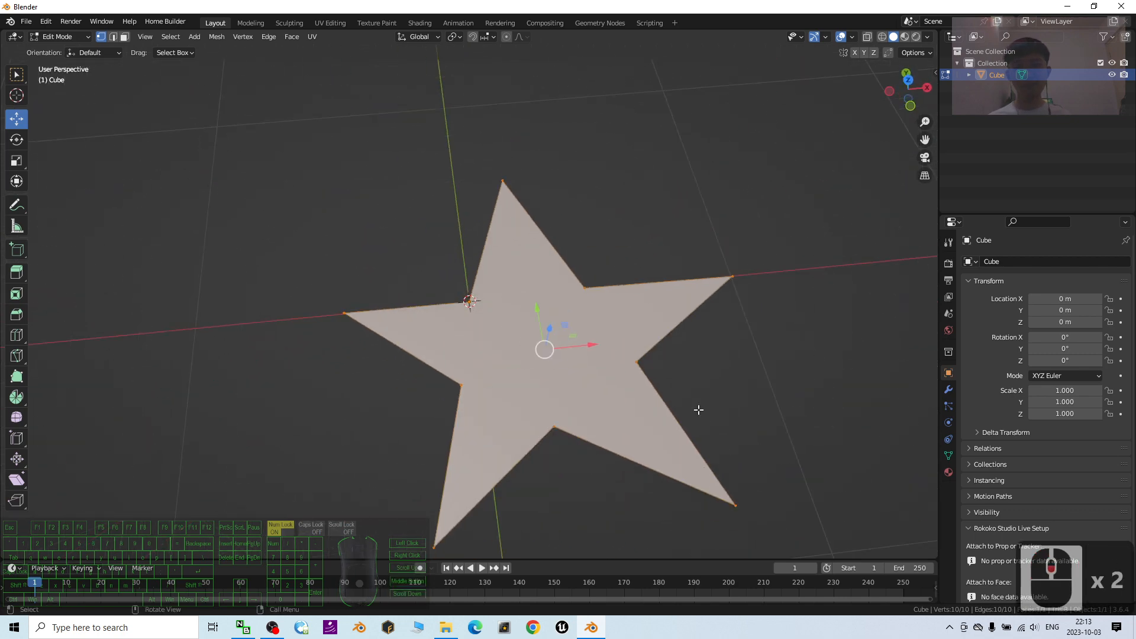
{"action": "middle_click_drag", "start_coordinate": [698, 409], "coordinate": [603, 414]}
{"action": "scroll", "coordinate": [492, 317], "scroll_direction": "up", "scroll_amount": 2}
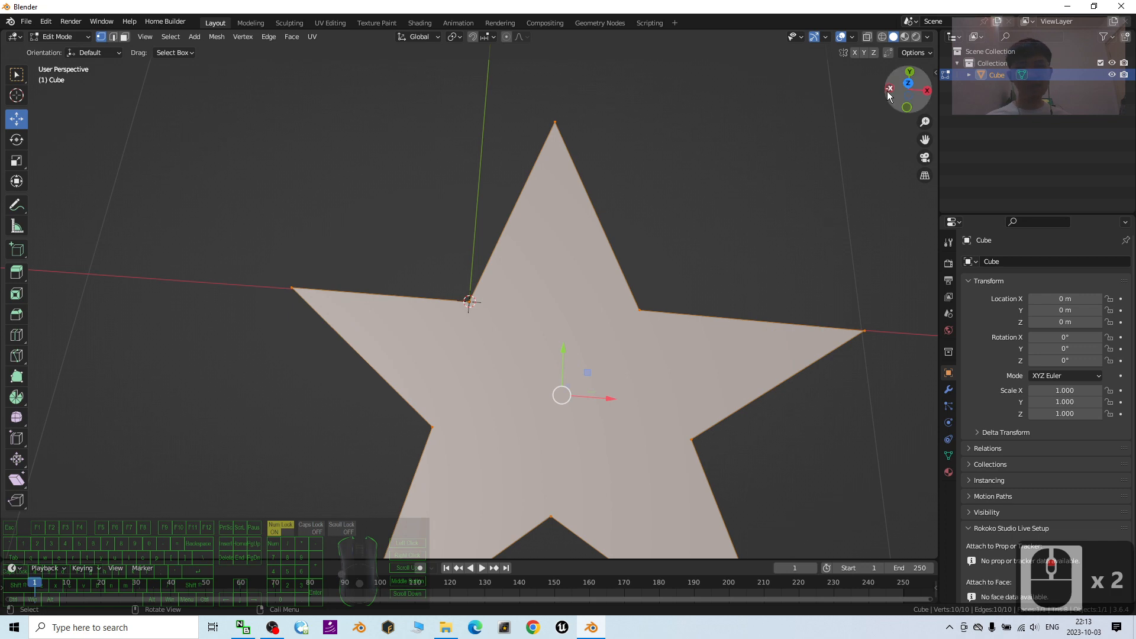
{"action": "left_click", "coordinate": [909, 87]}
{"action": "scroll", "coordinate": [621, 350], "scroll_direction": "down", "scroll_amount": 2}
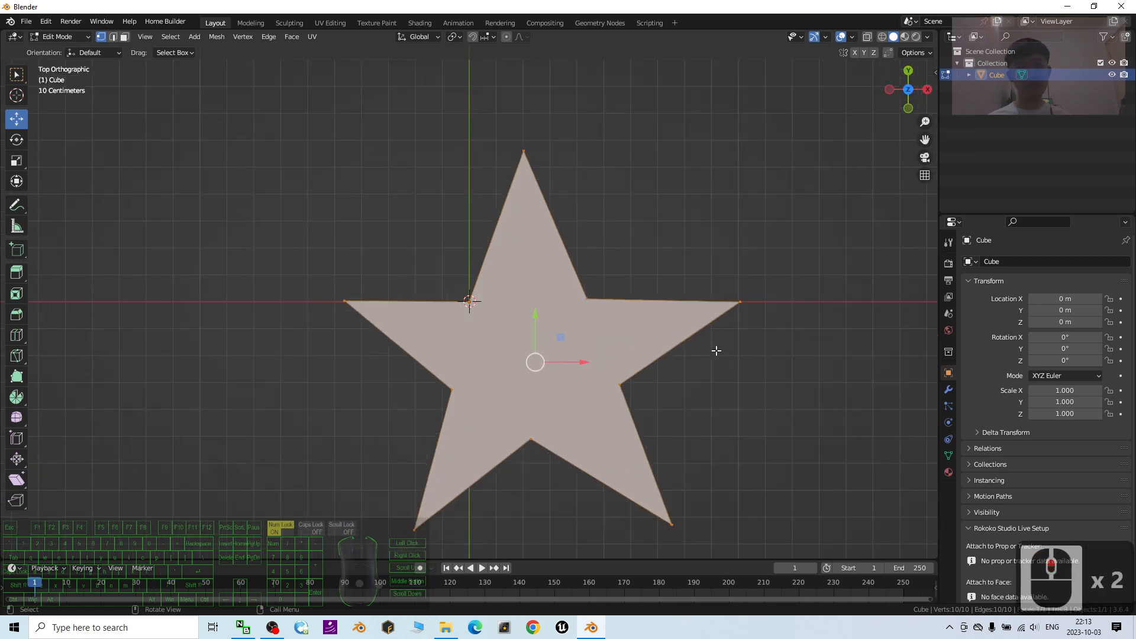
{"action": "middle_click_drag", "start_coordinate": [722, 347], "coordinate": [682, 330], "text": "shift"}
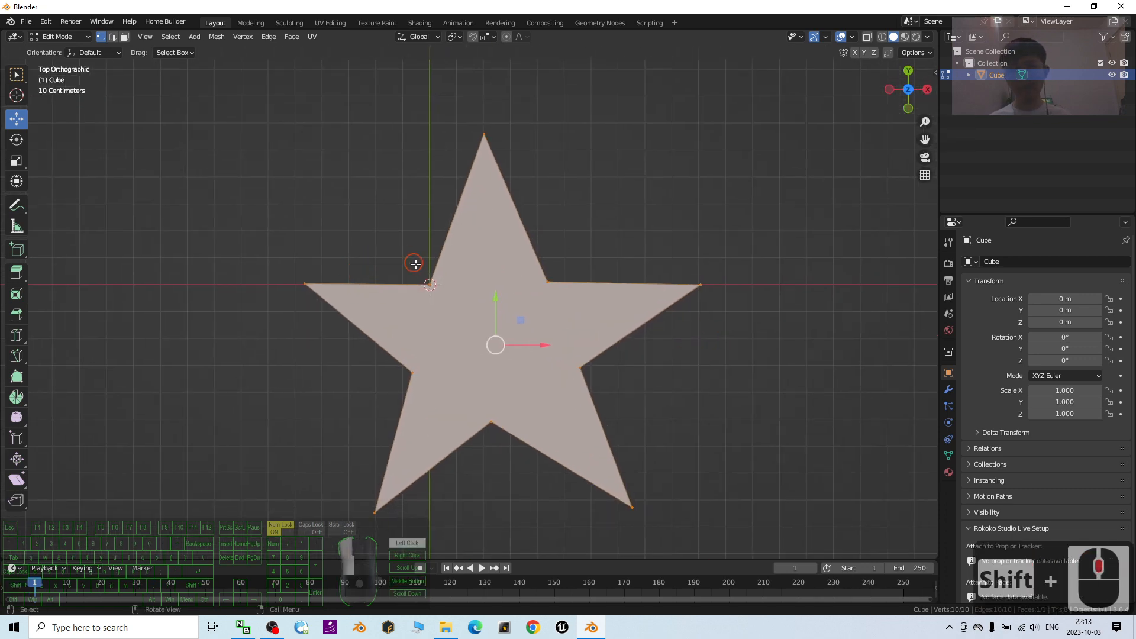
{"action": "left_click", "coordinate": [479, 318]}
{"action": "left_click_drag", "start_coordinate": [454, 258], "coordinate": [462, 258]}
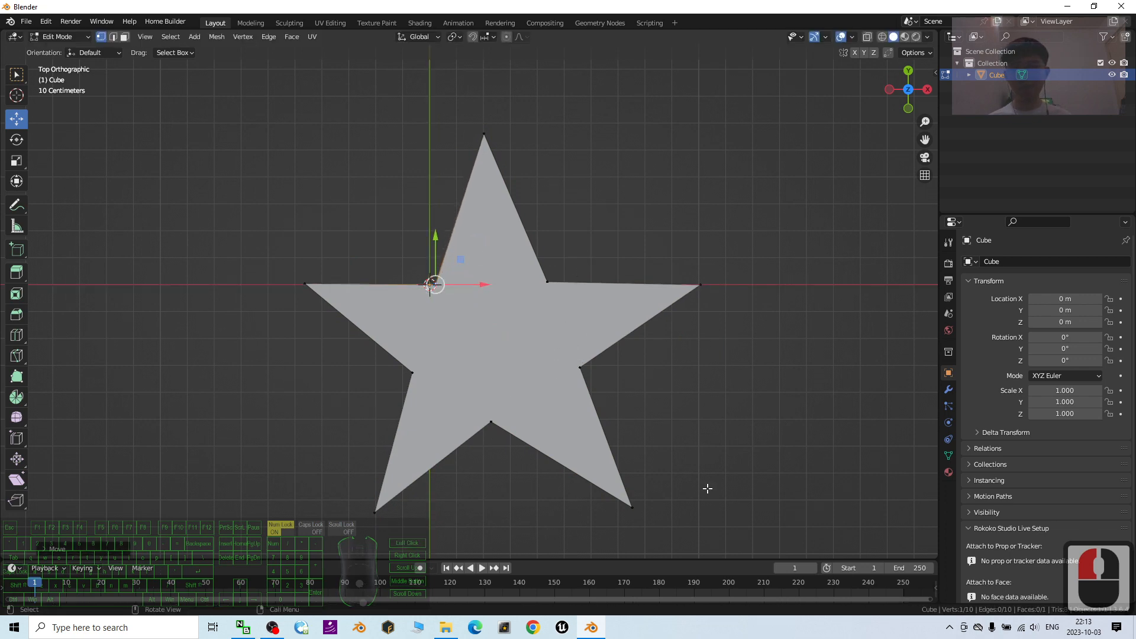
- In face select mode, select the star face and extrude it upward about 0.5 m
{"action": "middle_click_drag", "start_coordinate": [708, 489], "coordinate": [288, 230]}
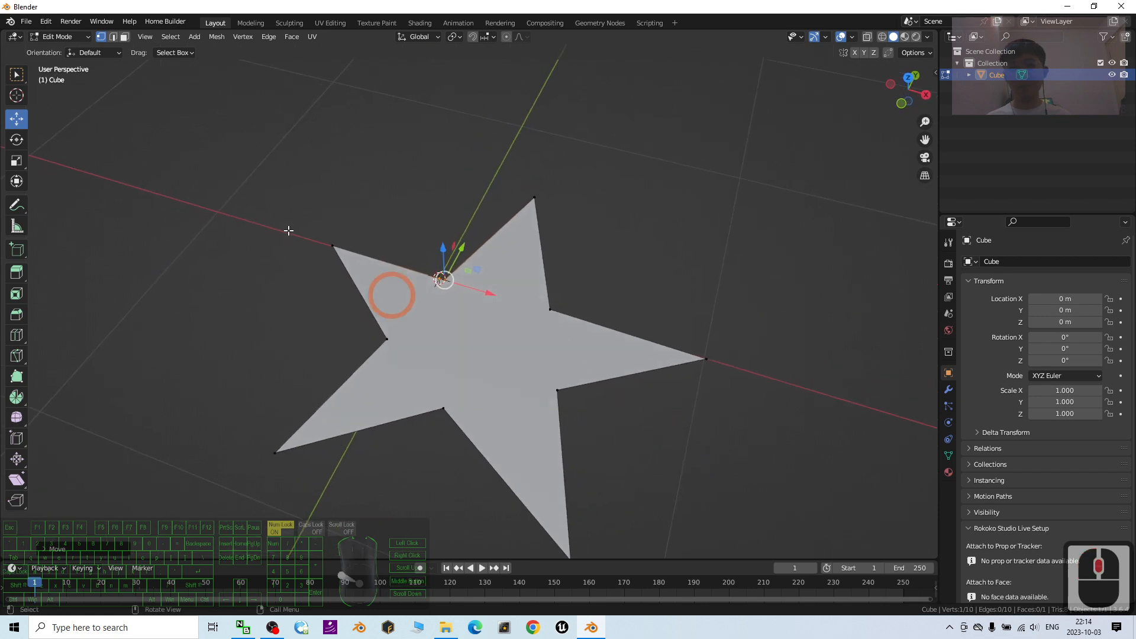
{"action": "left_click", "coordinate": [124, 37]}
{"action": "left_click", "coordinate": [124, 37]}
{"action": "double_click", "coordinate": [125, 37]}
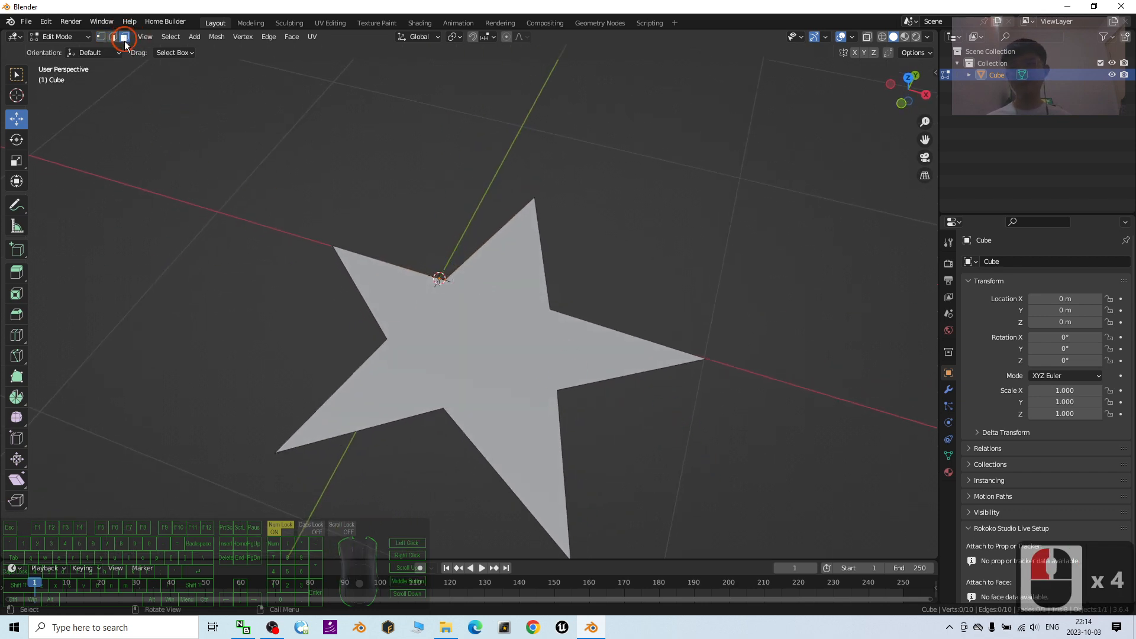
{"action": "left_click", "coordinate": [486, 280]}
{"action": "middle_click_drag", "start_coordinate": [690, 482], "coordinate": [696, 459]}
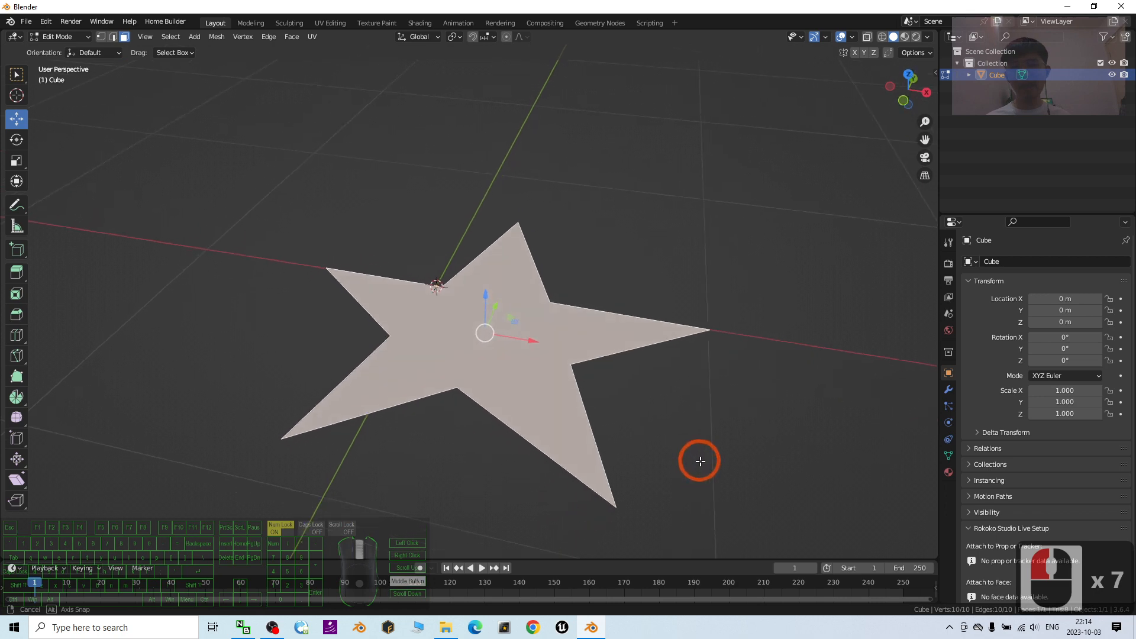
{"action": "key", "text": "e"}
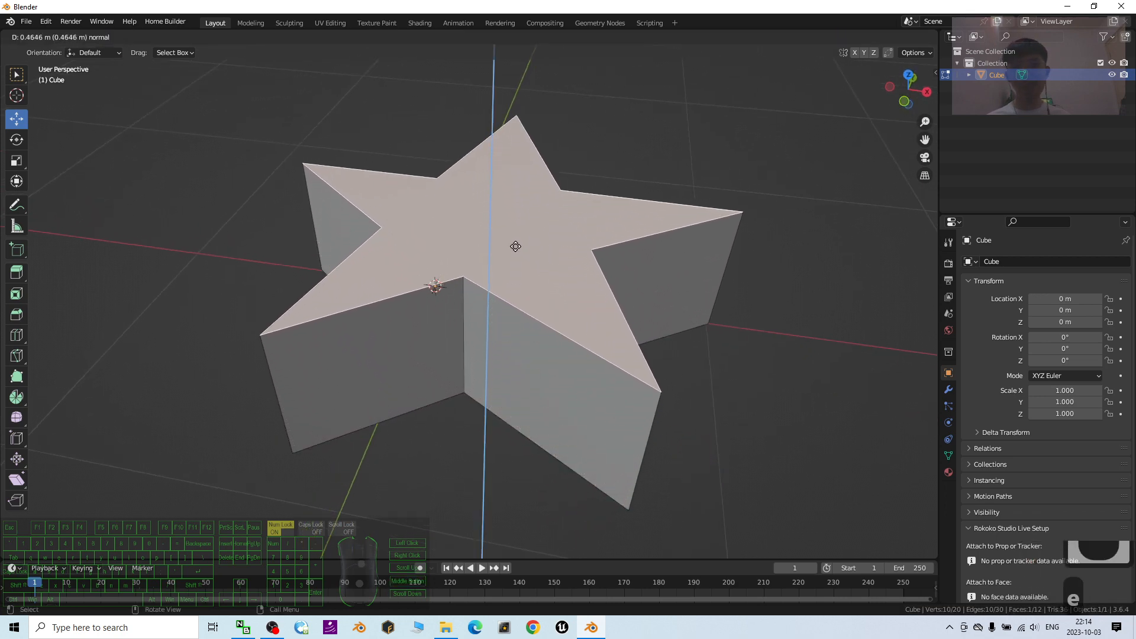
{"action": "left_click", "coordinate": [517, 226]}
- Return the star to Object Mode and rename the object as Star
{"action": "middle_click_drag", "start_coordinate": [517, 225], "coordinate": [609, 307]}
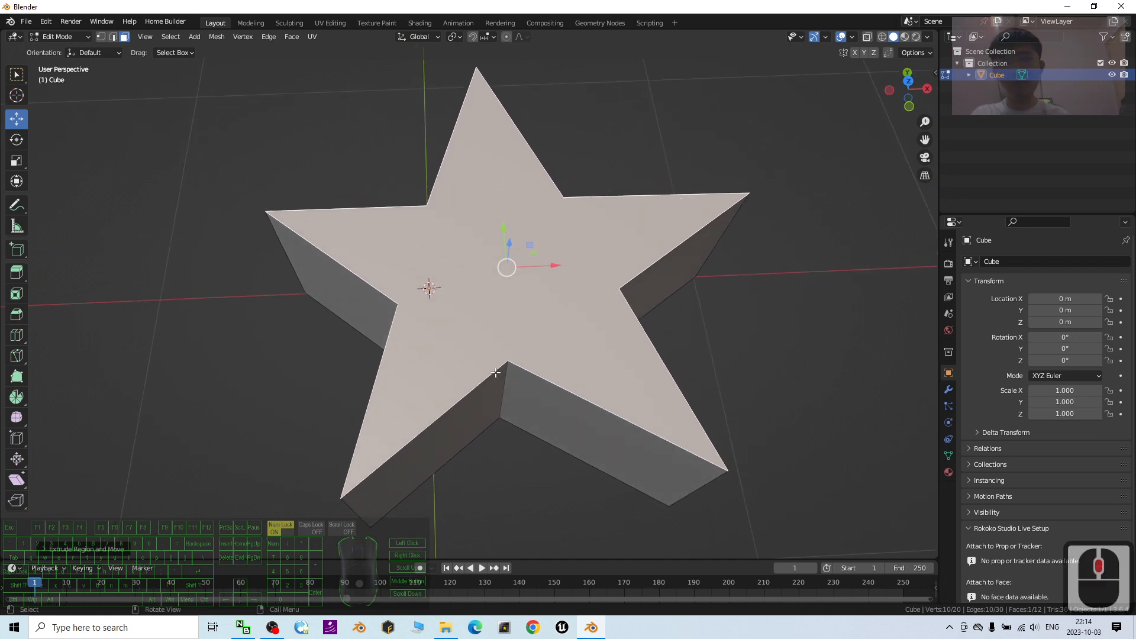
{"action": "middle_click_drag", "start_coordinate": [496, 372], "coordinate": [499, 348]}
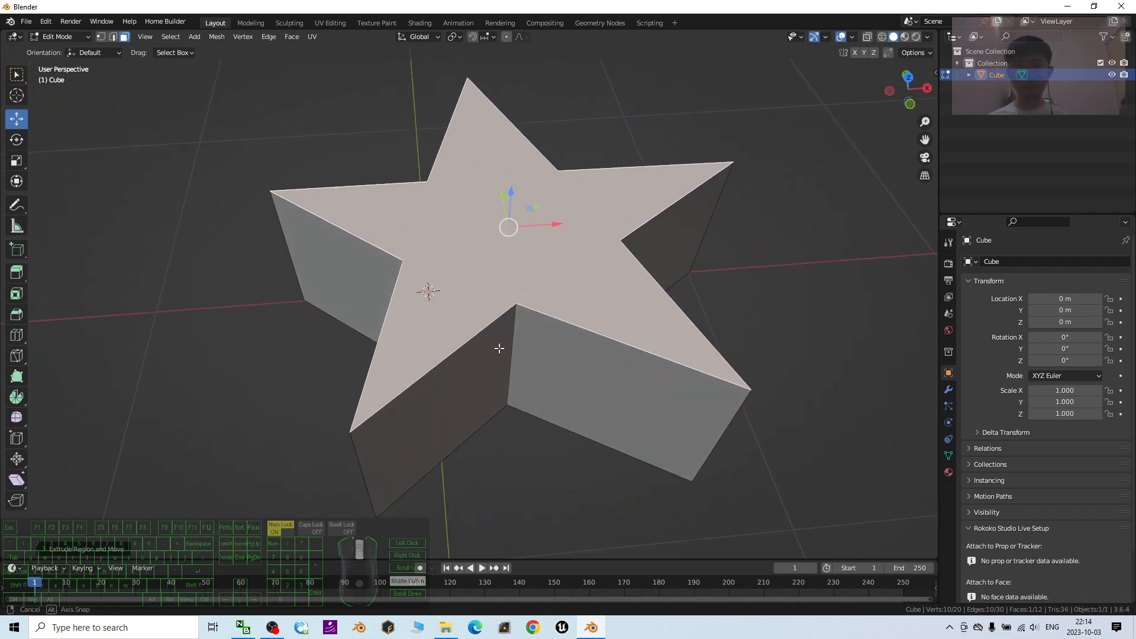
{"action": "middle_click_drag", "start_coordinate": [500, 335], "coordinate": [503, 314]}
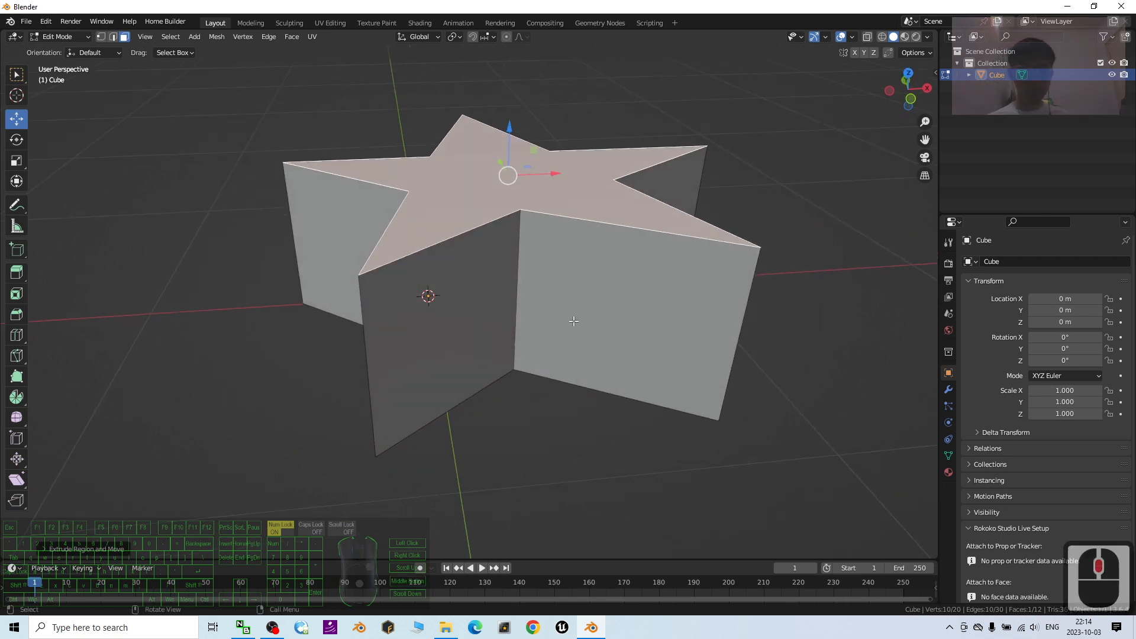
{"action": "mouse_move", "coordinate": [573, 321]}
{"action": "middle_mouse_down"}
{"action": "mouse_move", "coordinate": [646, 280]}
{"action": "mouse_move", "coordinate": [621, 307]}
{"action": "mouse_move", "coordinate": [584, 300]}
{"action": "mouse_move", "coordinate": [577, 314]}
{"action": "middle_mouse_up"}
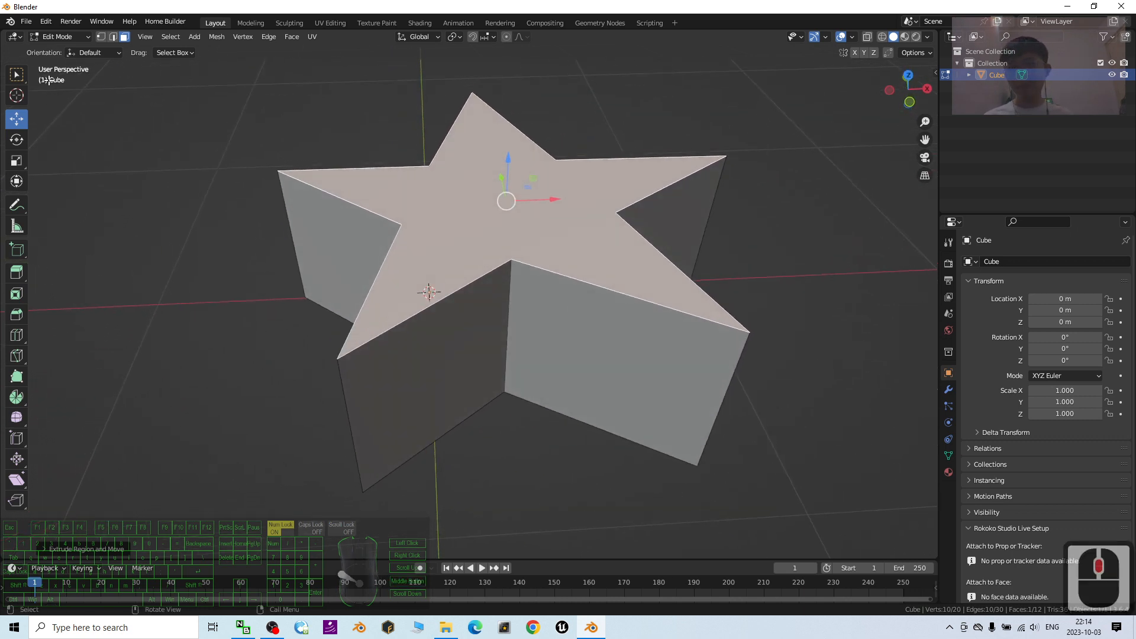
{"action": "left_click", "coordinate": [66, 37]}
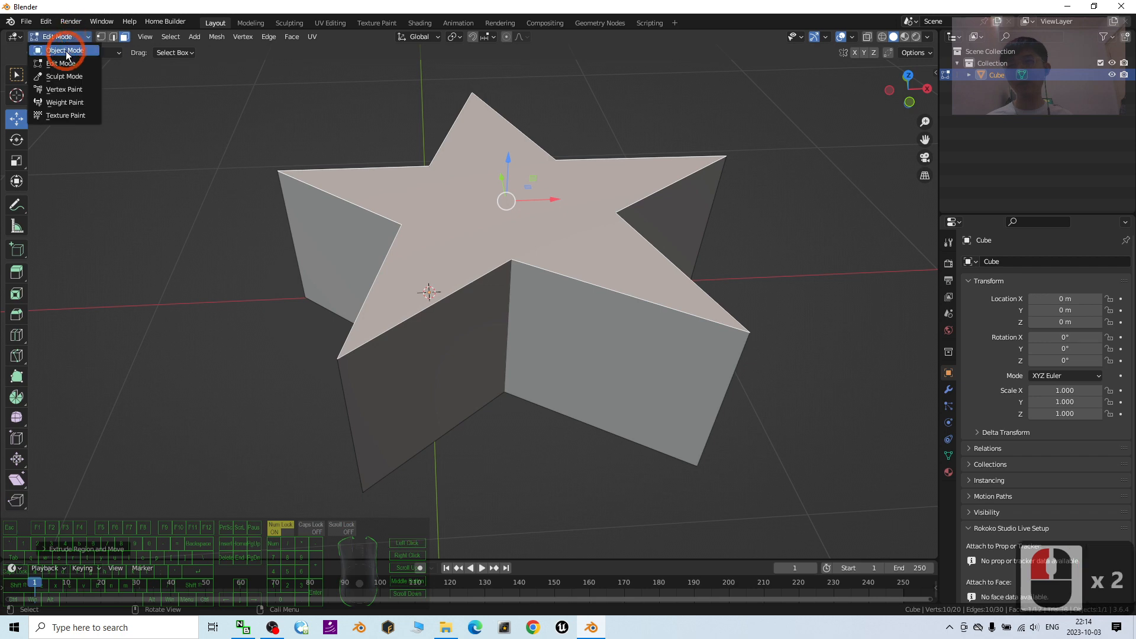
{"action": "left_click", "coordinate": [56, 45]}
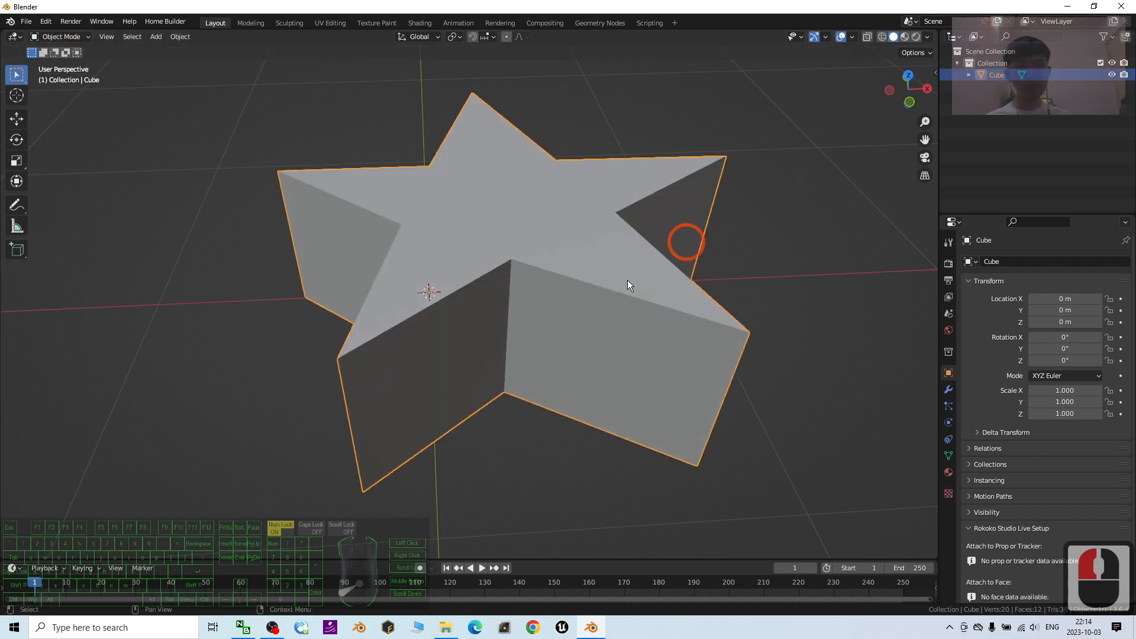
{"action": "middle_click_drag", "start_coordinate": [627, 279], "coordinate": [650, 278]}
{"action": "double_click", "coordinate": [1003, 76]}
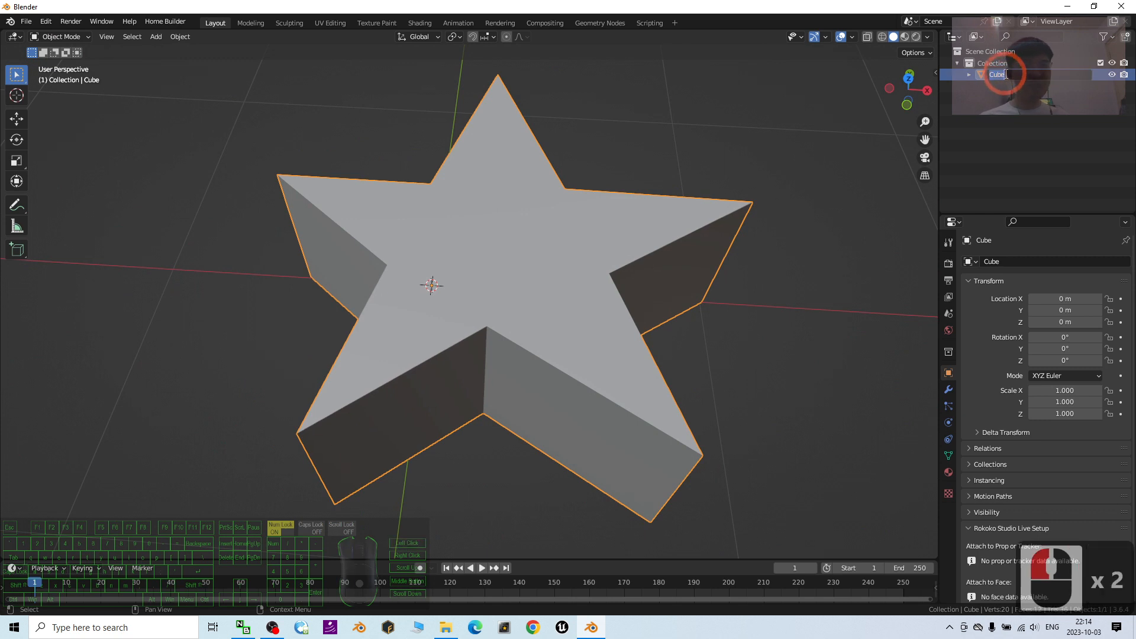
{"action": "type", "text": "Star"}
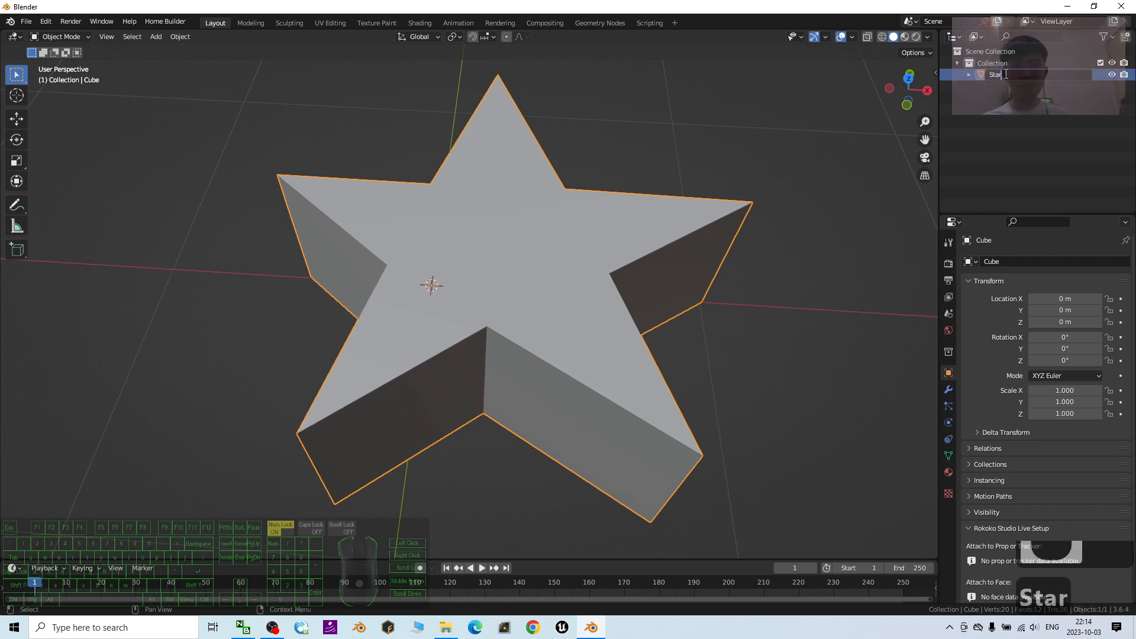
{"action": "key", "text": "Return"}
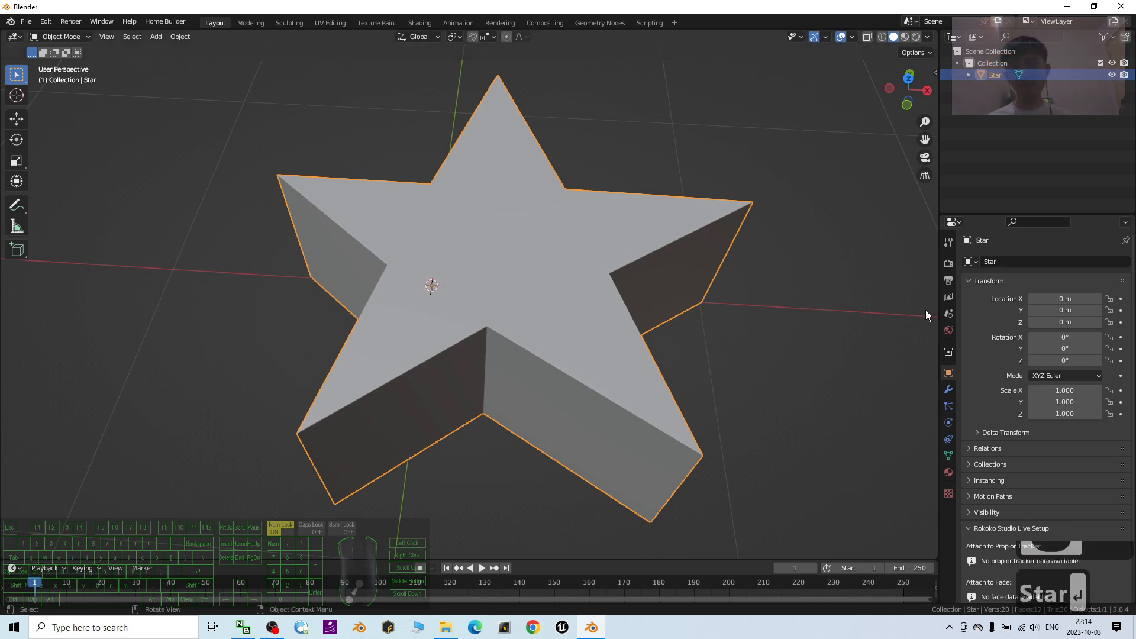
- Deselect the star and save the project to the Desktop as "star 3D shape"
{"action": "left_click", "coordinate": [893, 297]}
{"action": "left_click_drag", "start_coordinate": [591, 8], "coordinate": [710, 23]}
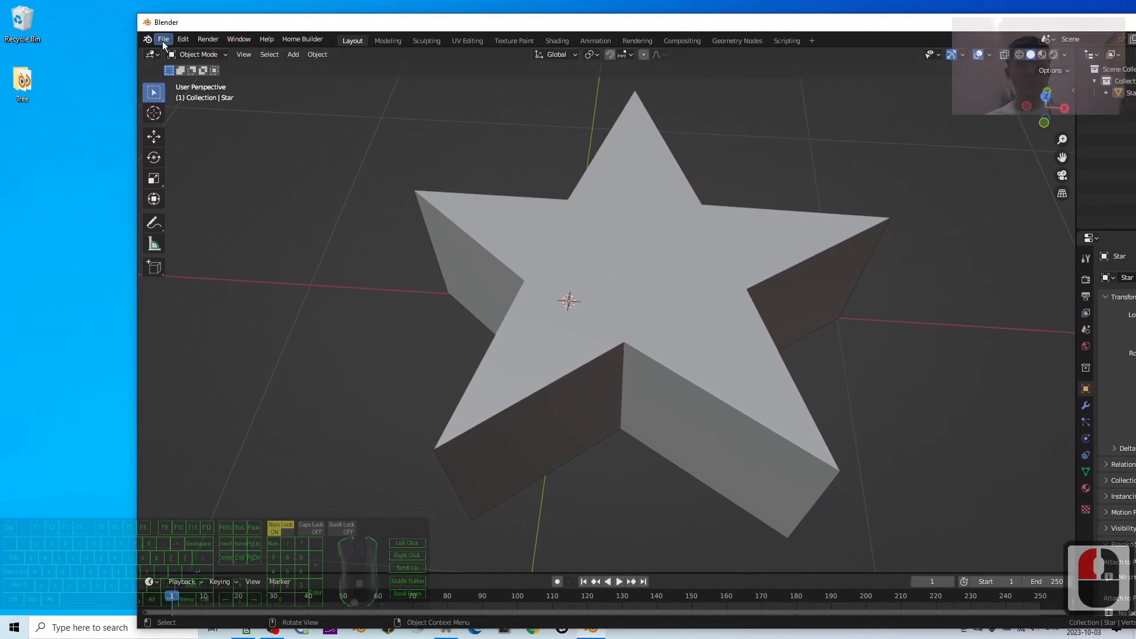
{"action": "left_click", "coordinate": [163, 41]}
{"action": "left_click", "coordinate": [208, 129]}
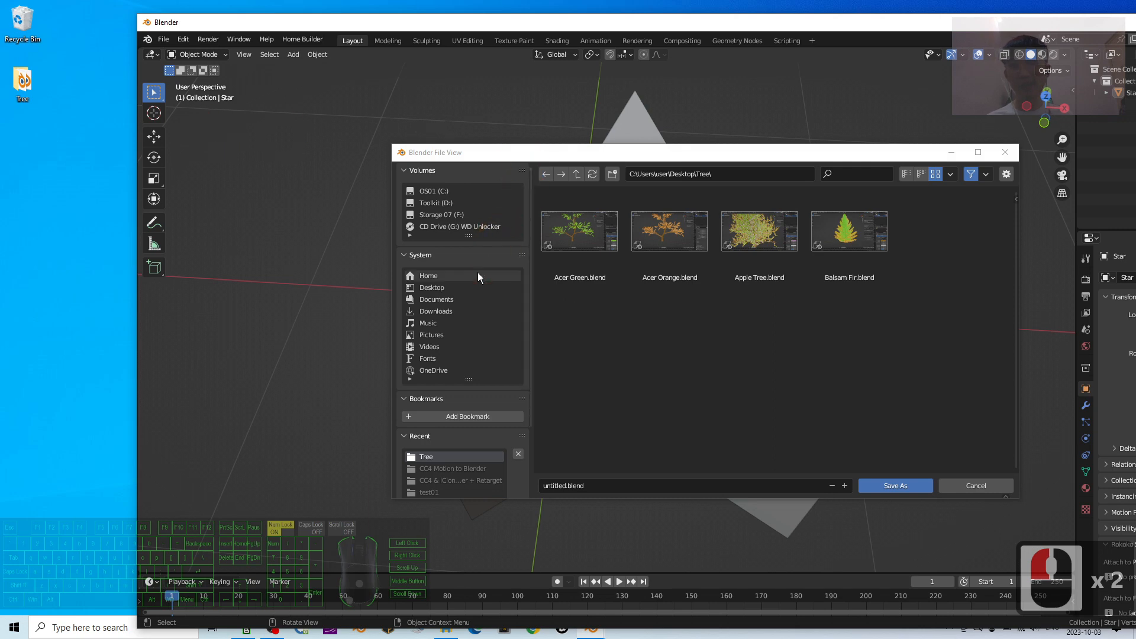
{"action": "left_click", "coordinate": [428, 288]}
{"action": "left_click", "coordinate": [604, 482]}
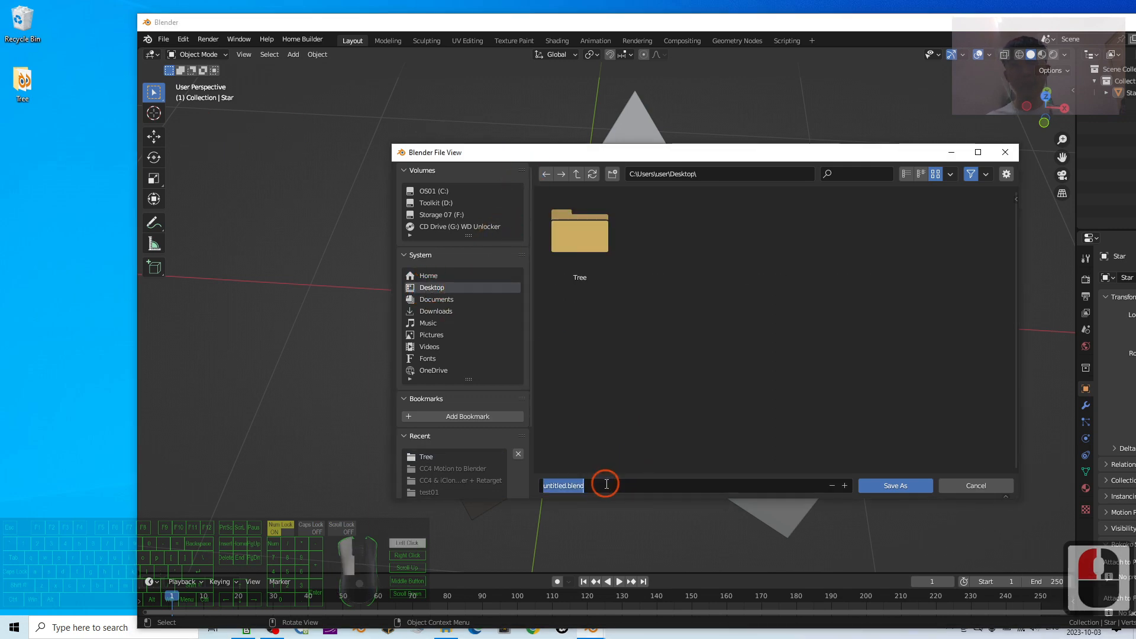
{"action": "type", "text": "star"}
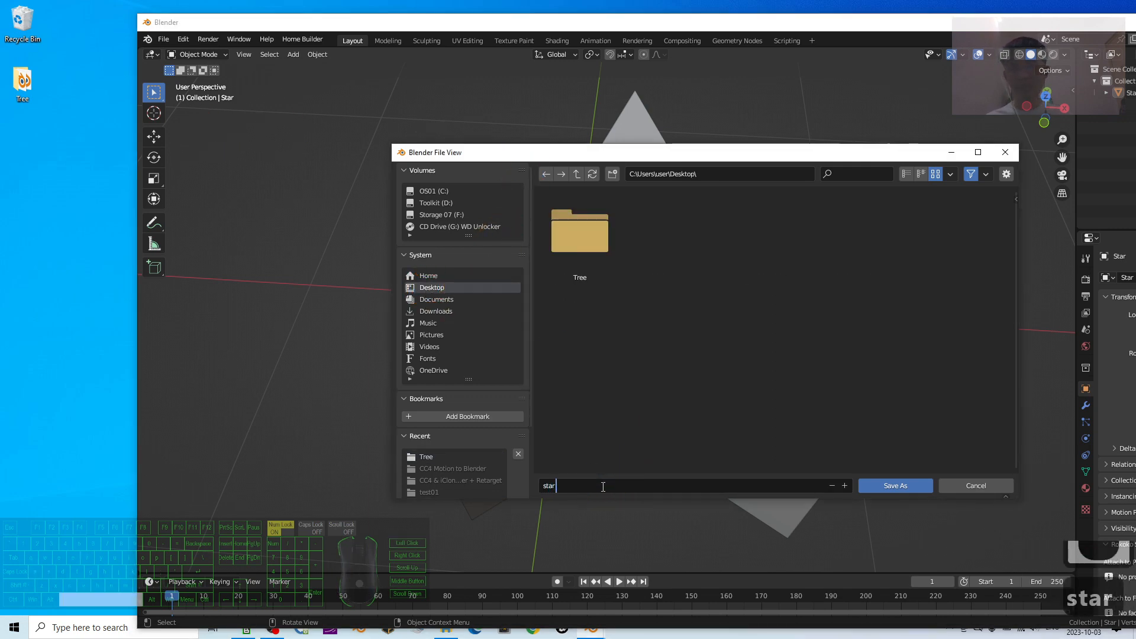
{"action": "type", "text": " 3D shape.blend"}
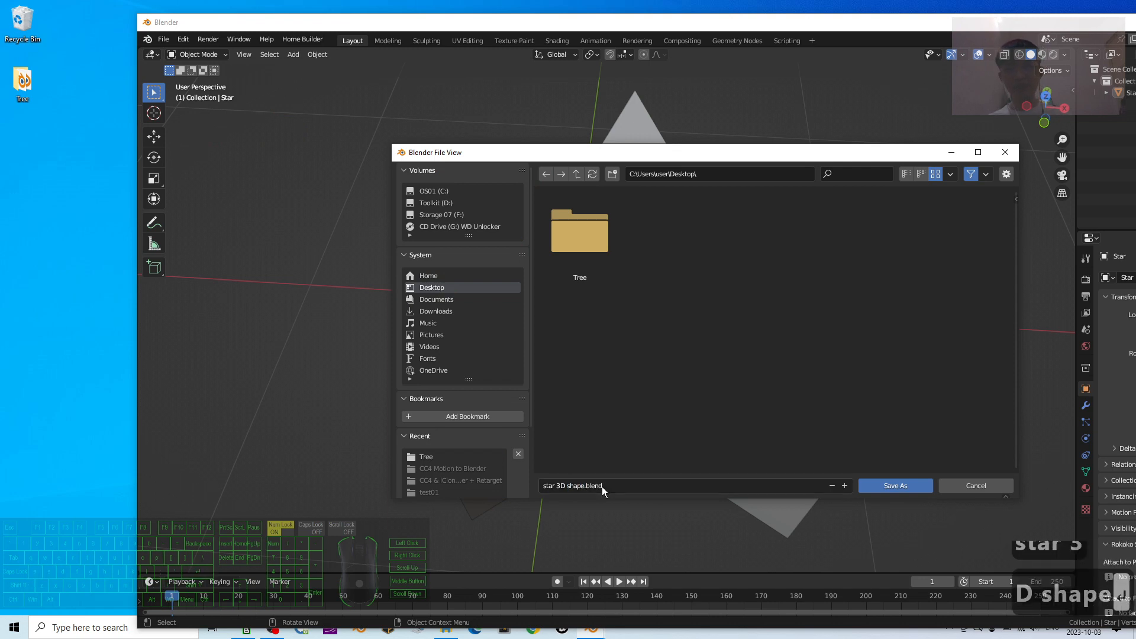
{"action": "key", "text": "Return"}
{"action": "left_click", "coordinate": [908, 485]}
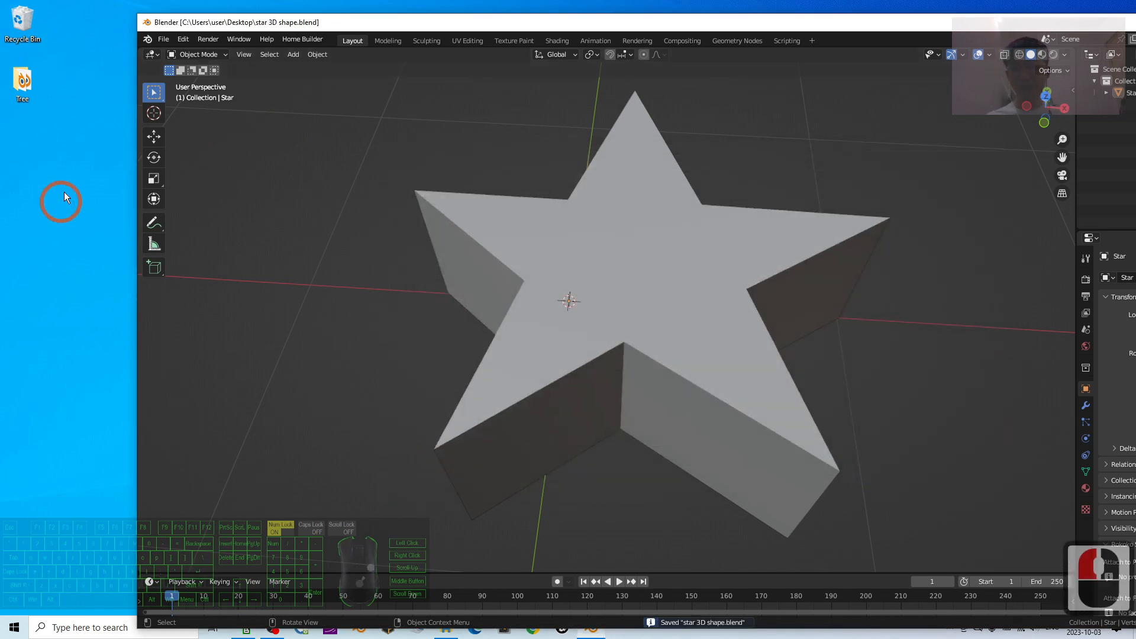
- Export the scene to the Desktop as star 3D shape.fbx with path mode Copy and embedded textures
{"action": "left_click", "coordinate": [163, 40]}
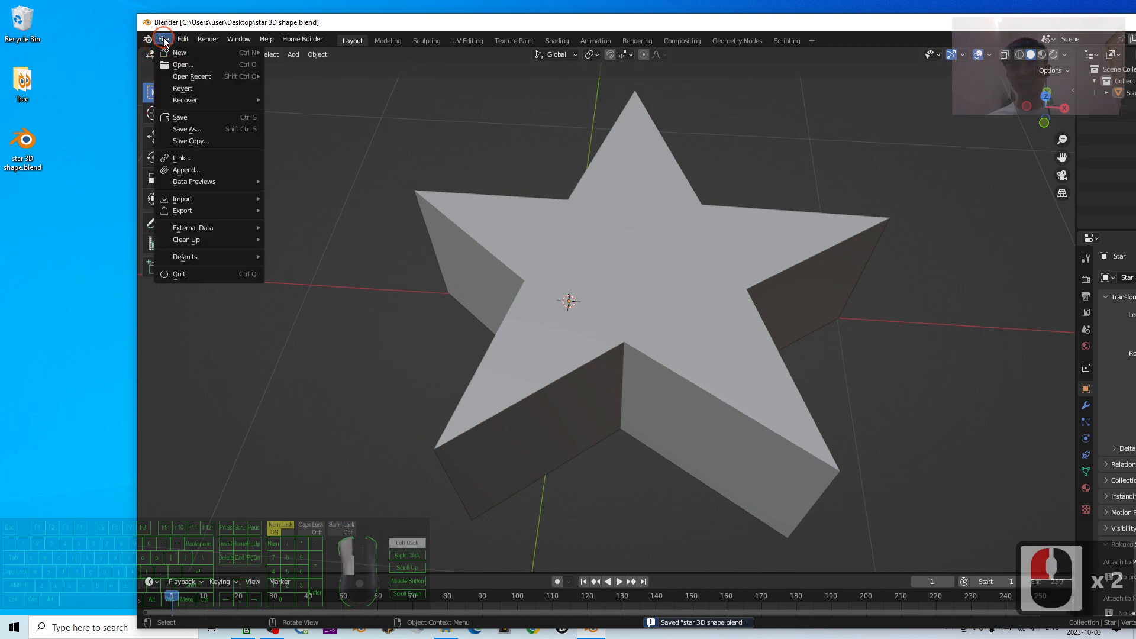
{"action": "mouse_move", "coordinate": [213, 211]}
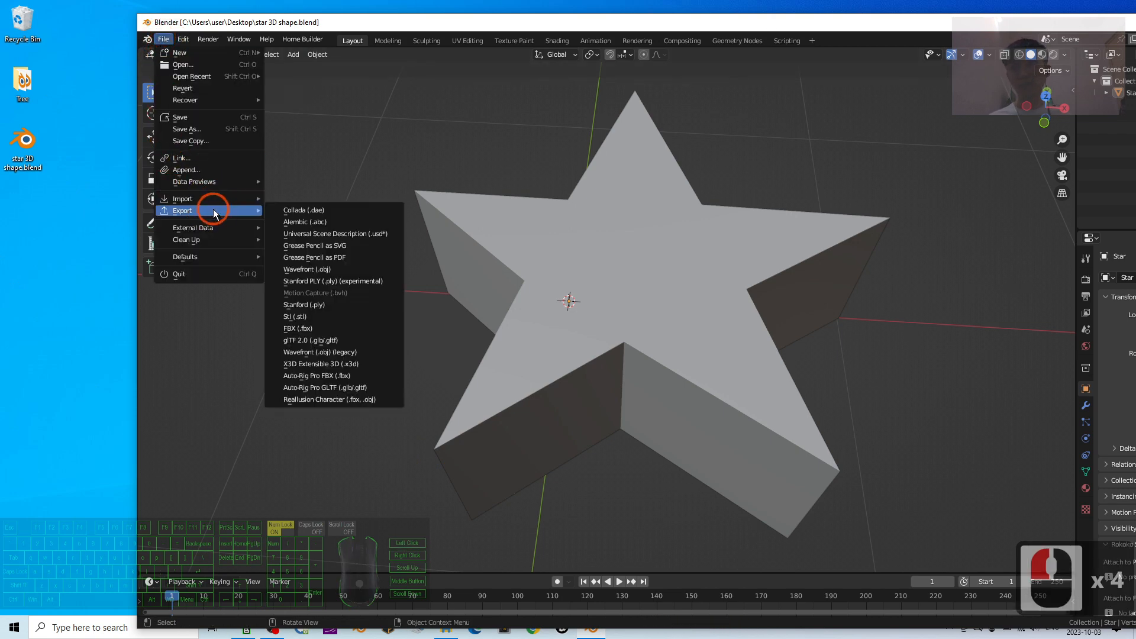
{"action": "left_click", "coordinate": [307, 329]}
{"action": "left_click", "coordinate": [964, 218]}
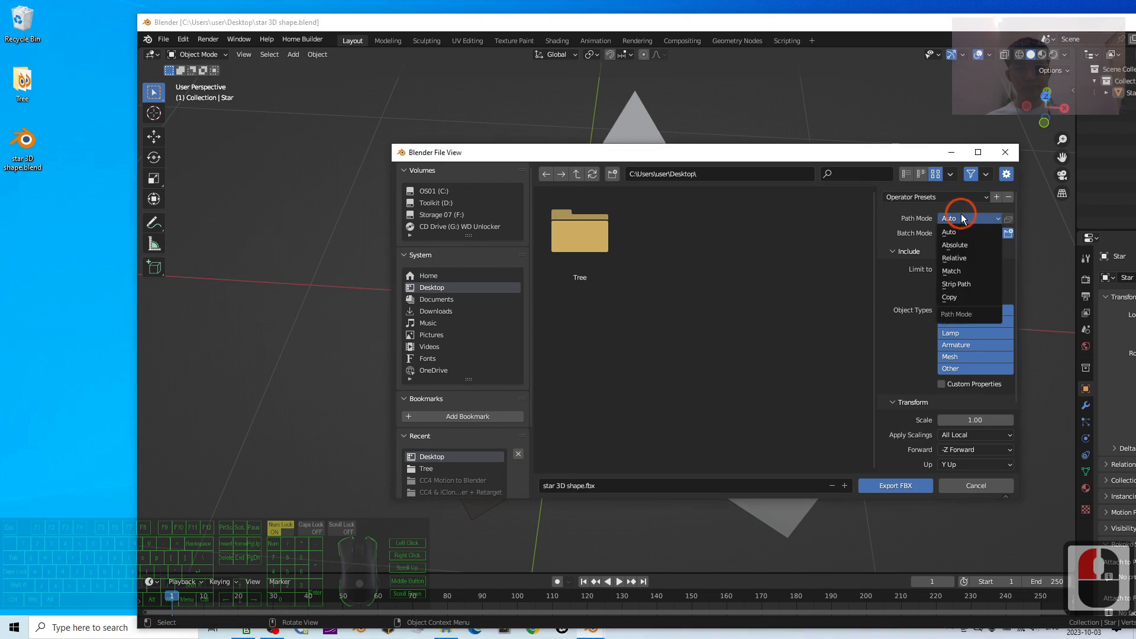
{"action": "left_click", "coordinate": [964, 297]}
{"action": "left_click", "coordinate": [1006, 219]}
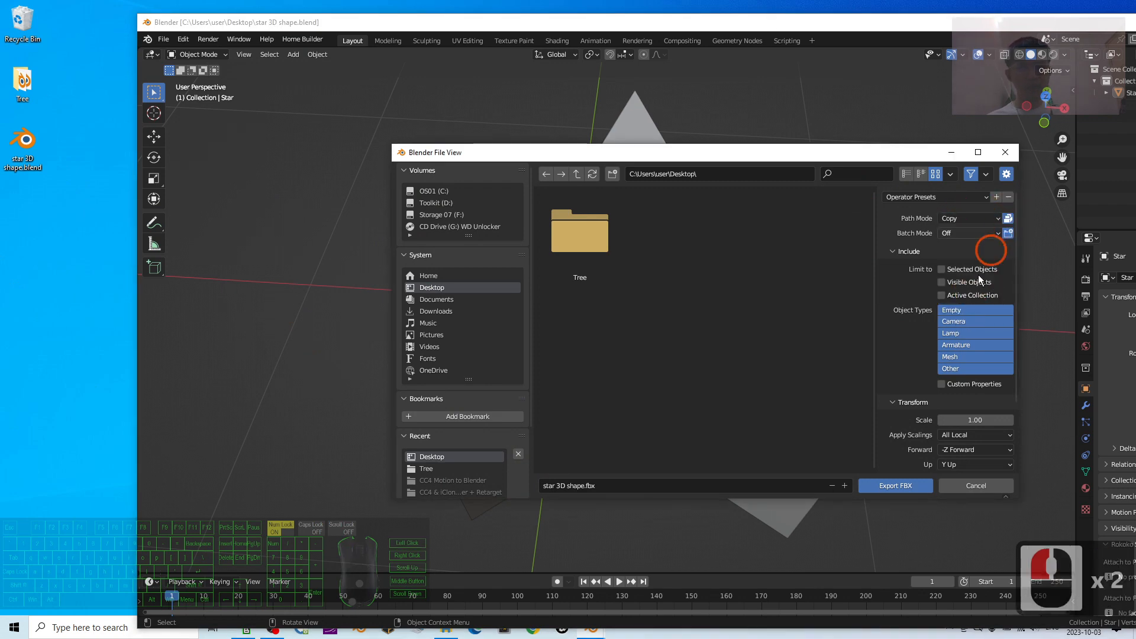
{"action": "left_click", "coordinate": [893, 485]}
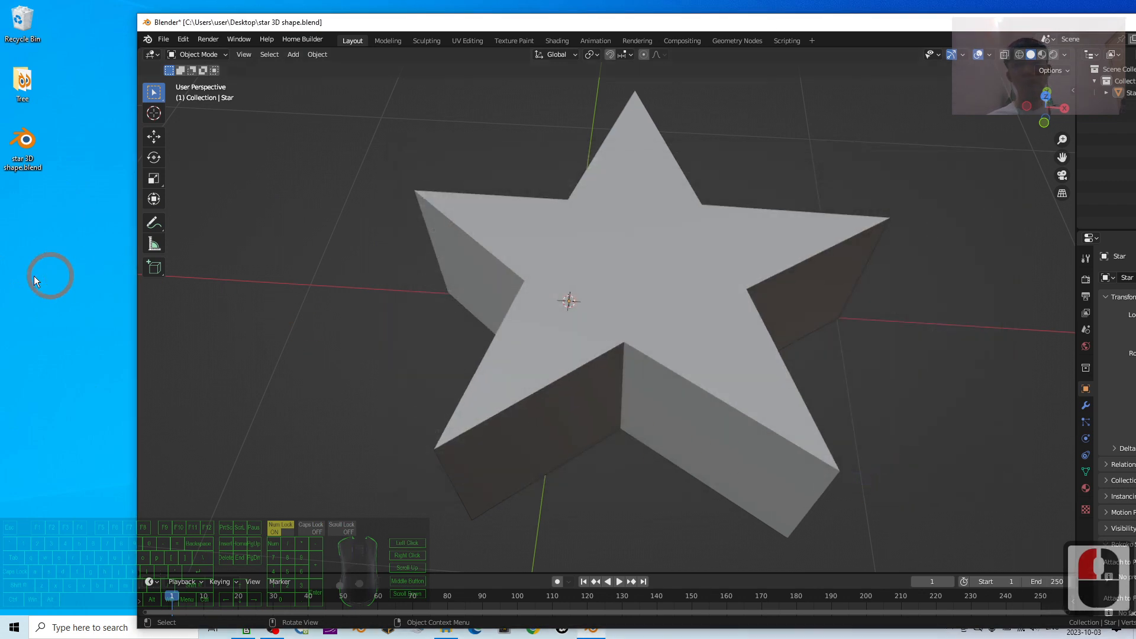
- Open the exported star 3D shape.fbx in 3D Viewer and inspect the star from above
{"action": "left_click", "coordinate": [24, 199]}
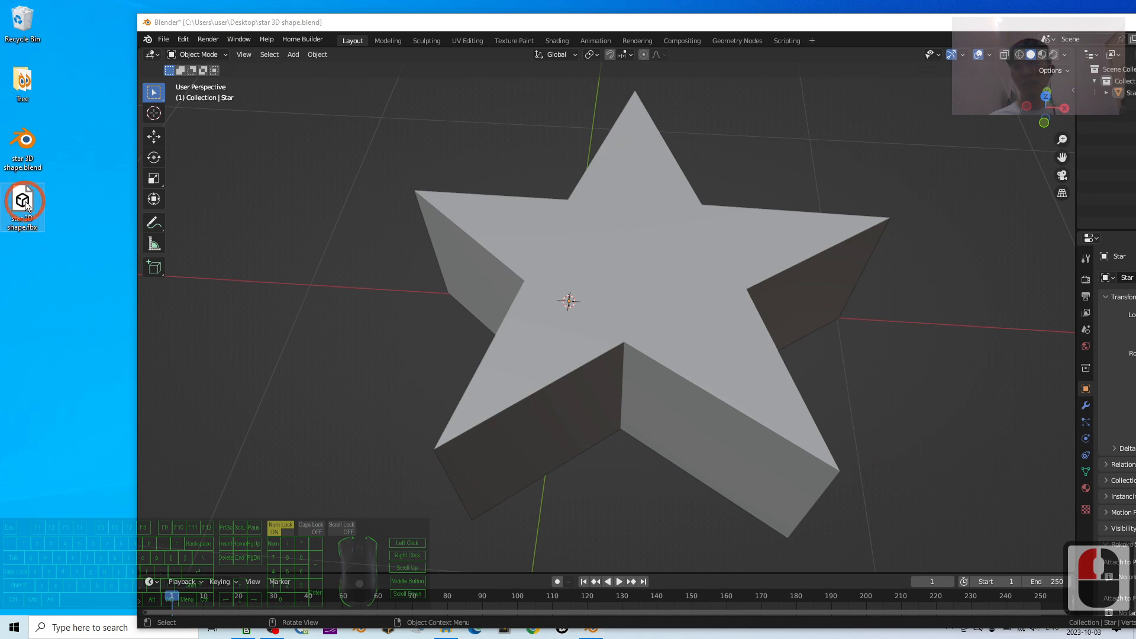
{"action": "double_click", "coordinate": [24, 201]}
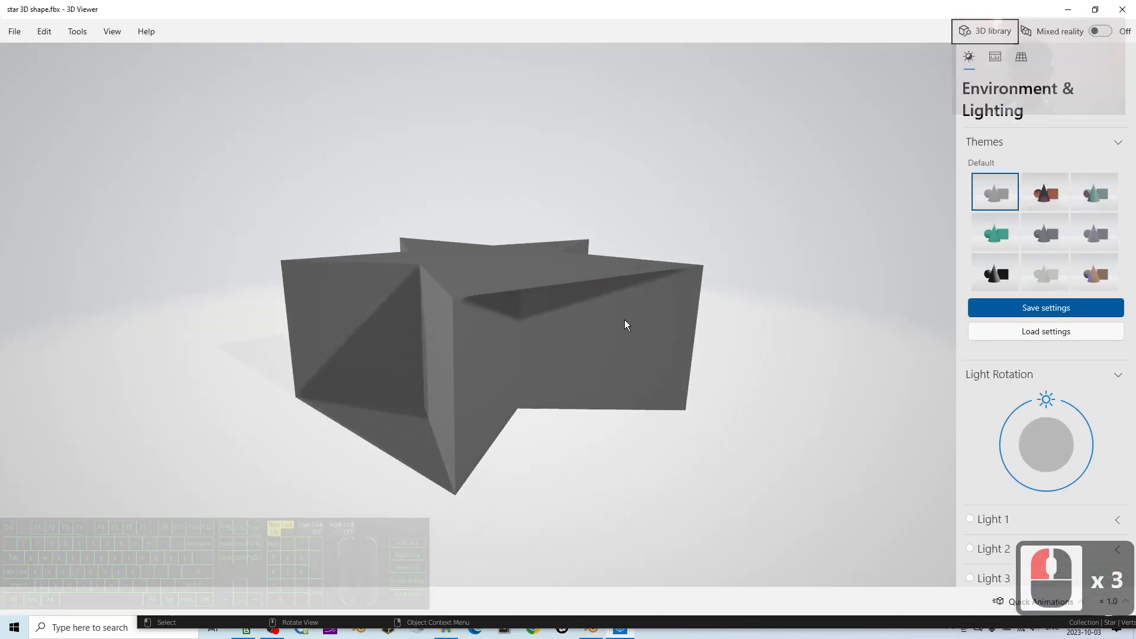
{"action": "left_click_drag", "start_coordinate": [624, 320], "coordinate": [667, 351]}
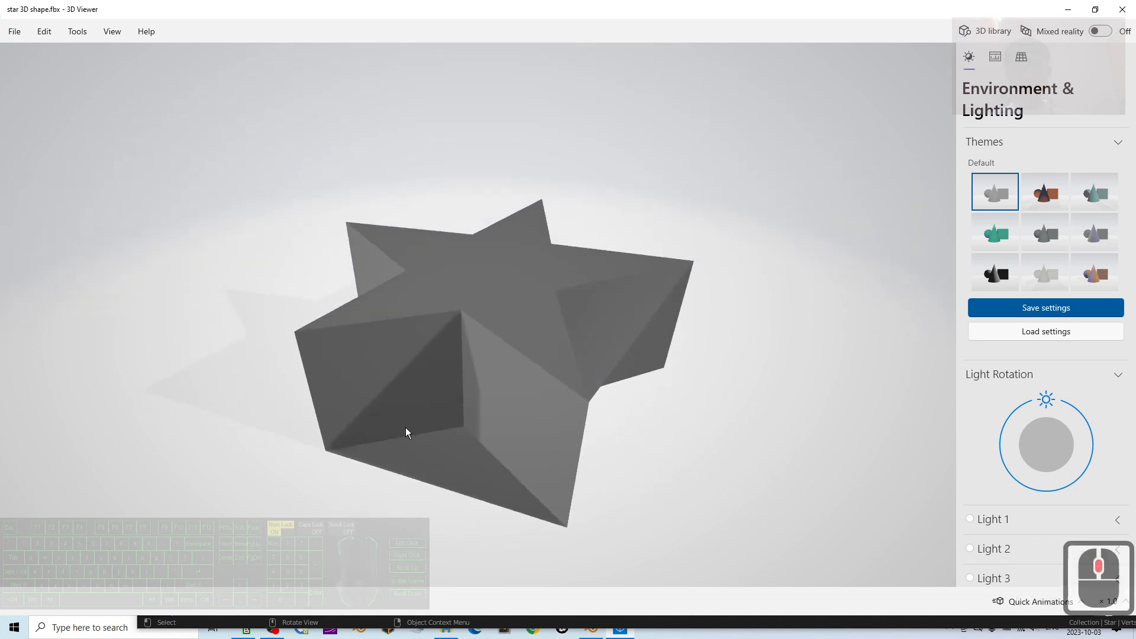
{"action": "left_click", "coordinate": [1131, 9]}
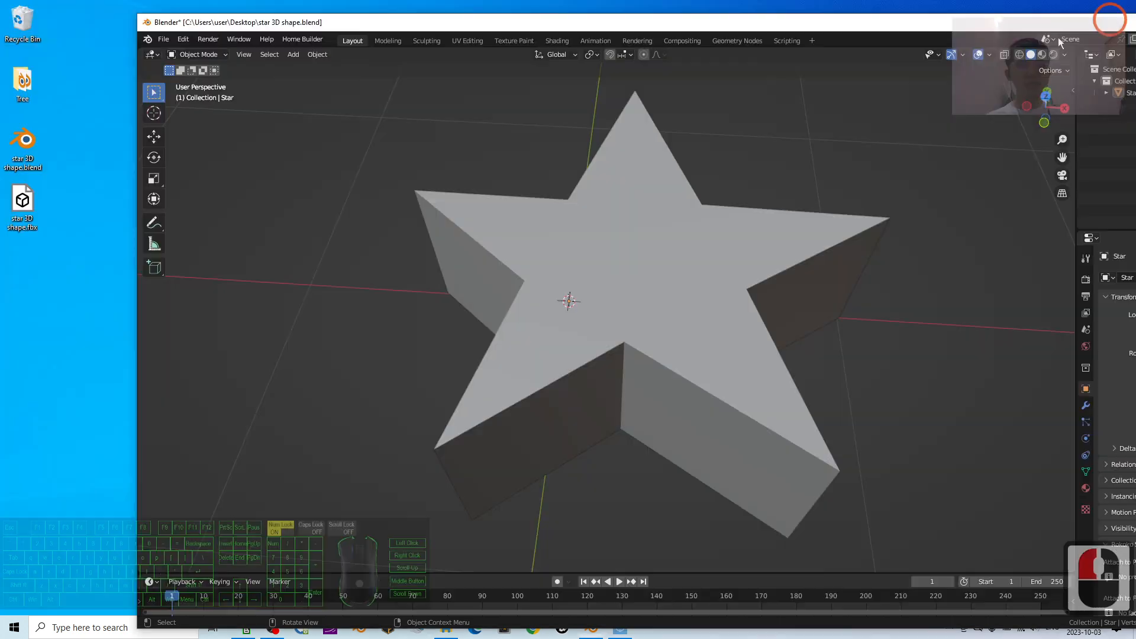
- Delete the exported star 3D shape.fbx file from the desktop
{"action": "double_click", "coordinate": [21, 203]}
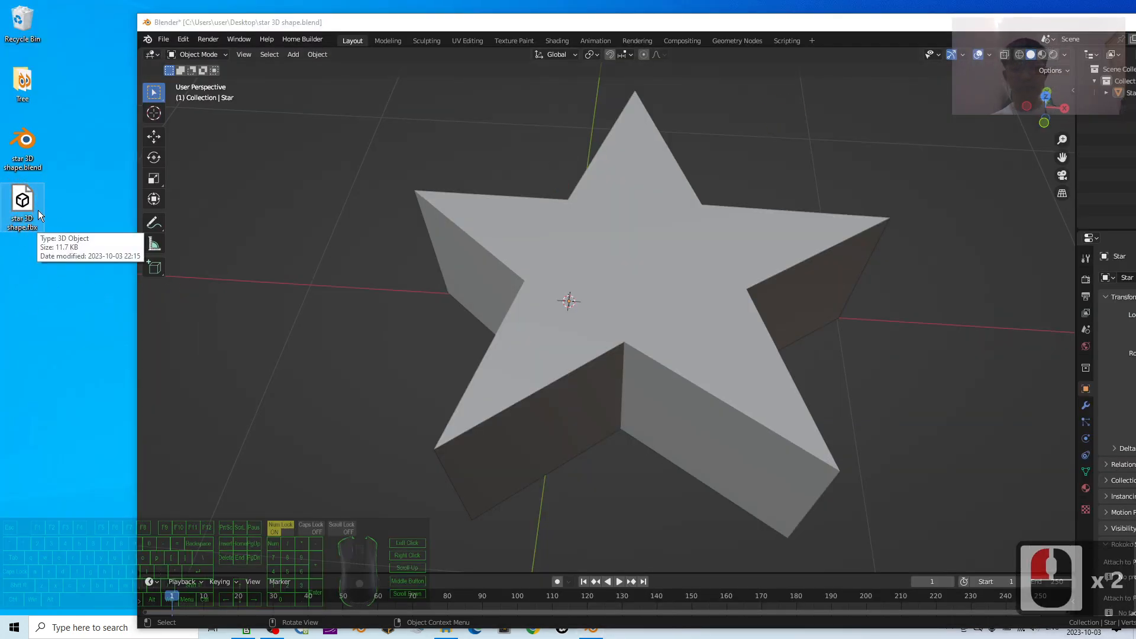
{"action": "left_click", "coordinate": [42, 288]}
{"action": "left_click", "coordinate": [30, 213]}
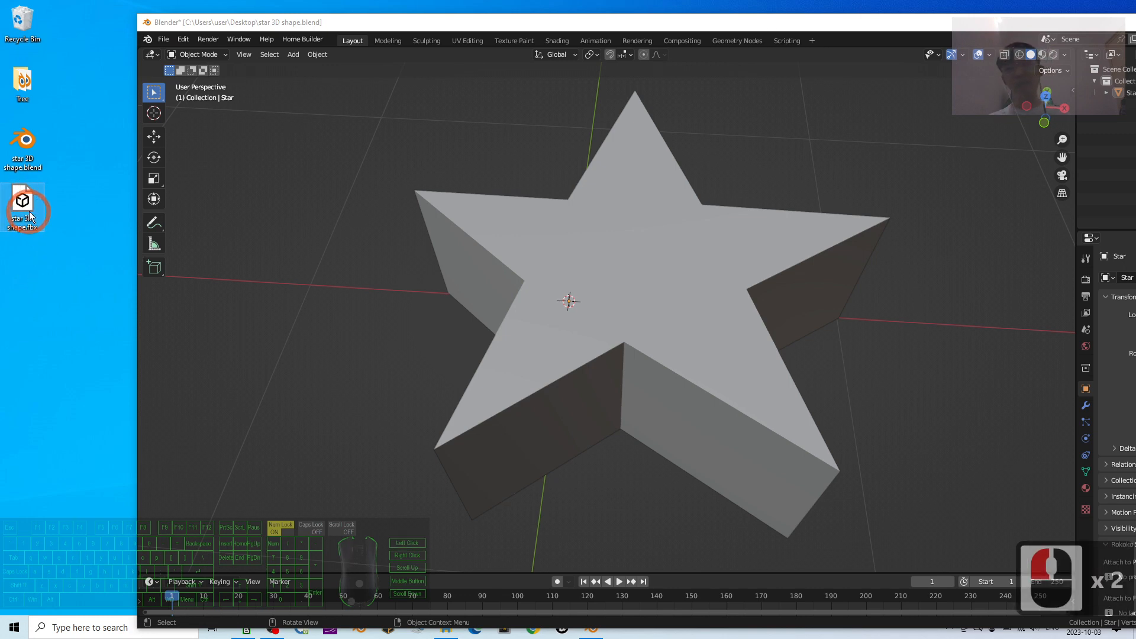
{"action": "key", "text": "Delete"}
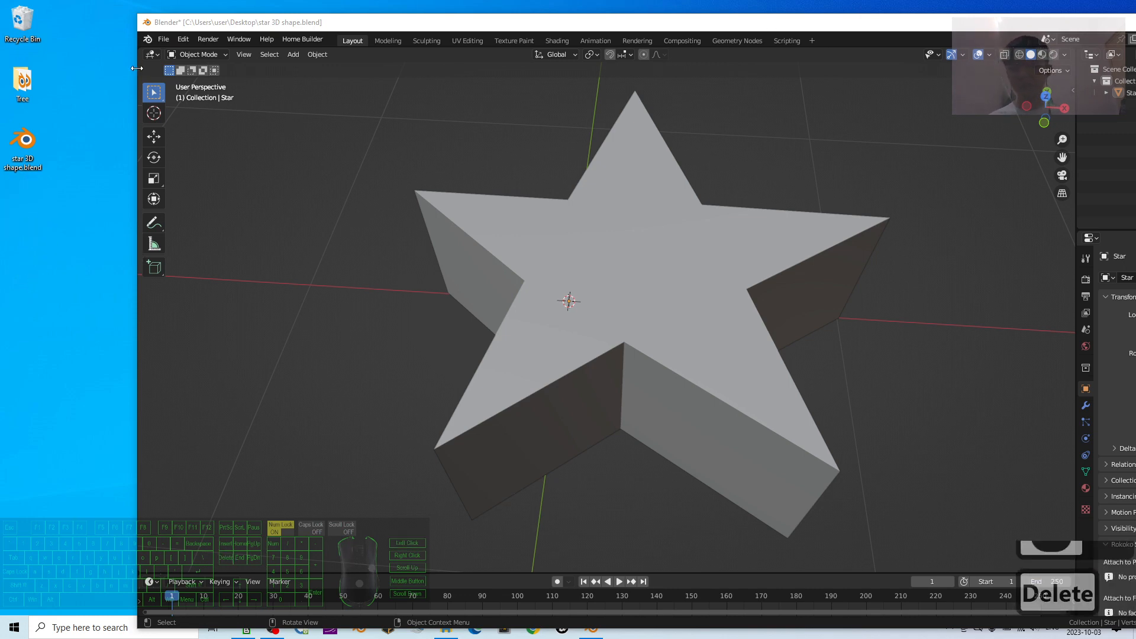
- Export the star to the Desktop in Collada format as star 3D shape.dae
{"action": "left_click", "coordinate": [168, 39]}
{"action": "mouse_move", "coordinate": [193, 211]}
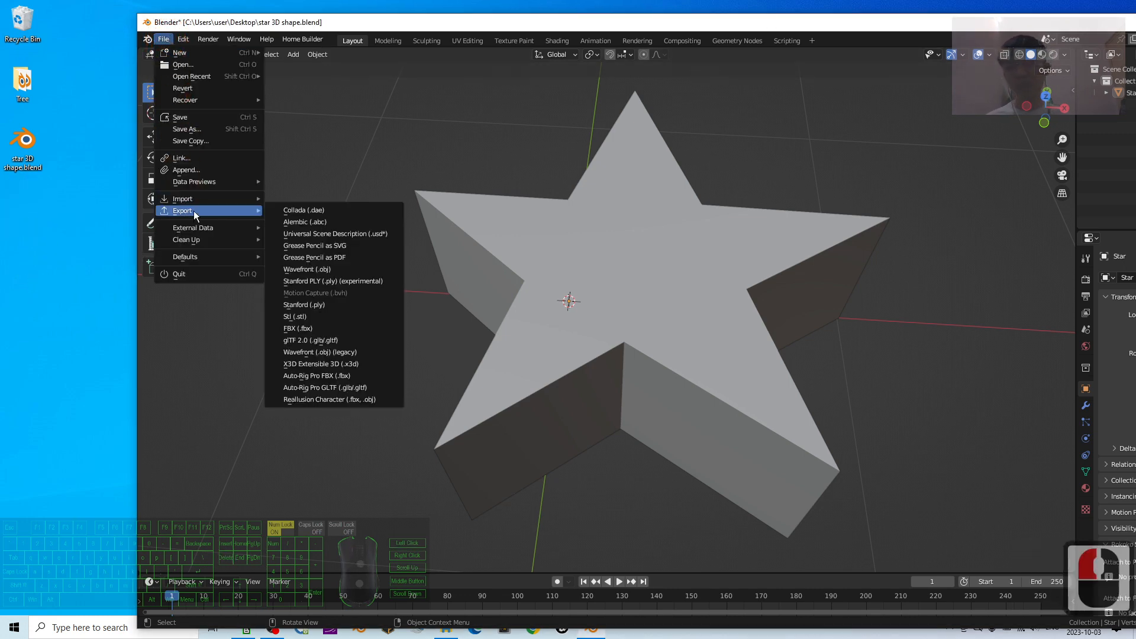
{"action": "left_click", "coordinate": [321, 210]}
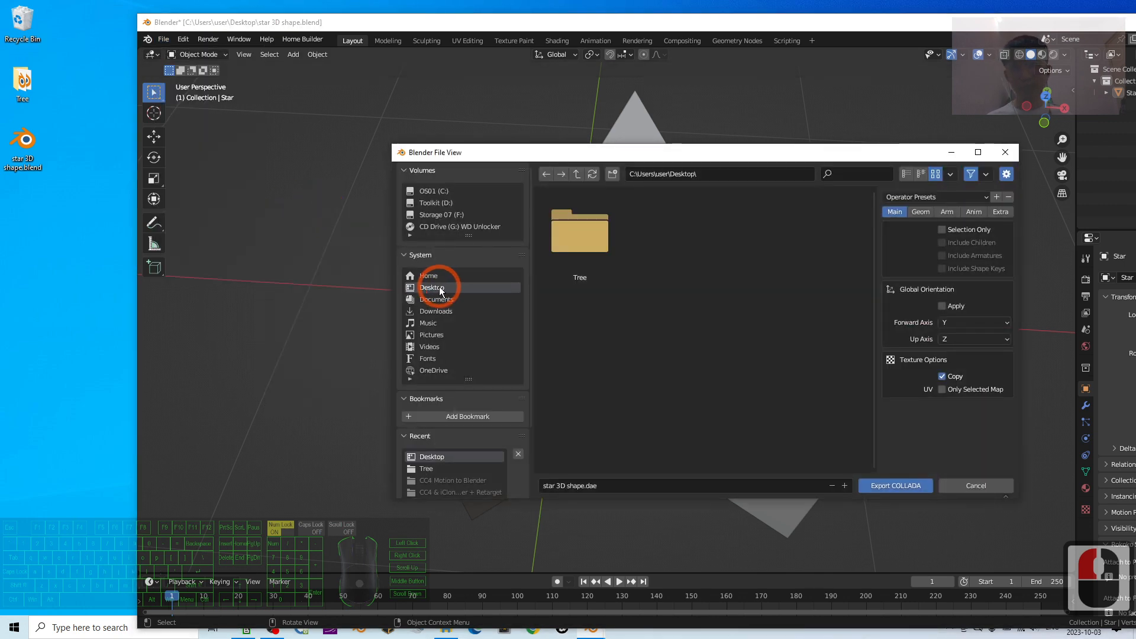
{"action": "left_click", "coordinate": [892, 485]}
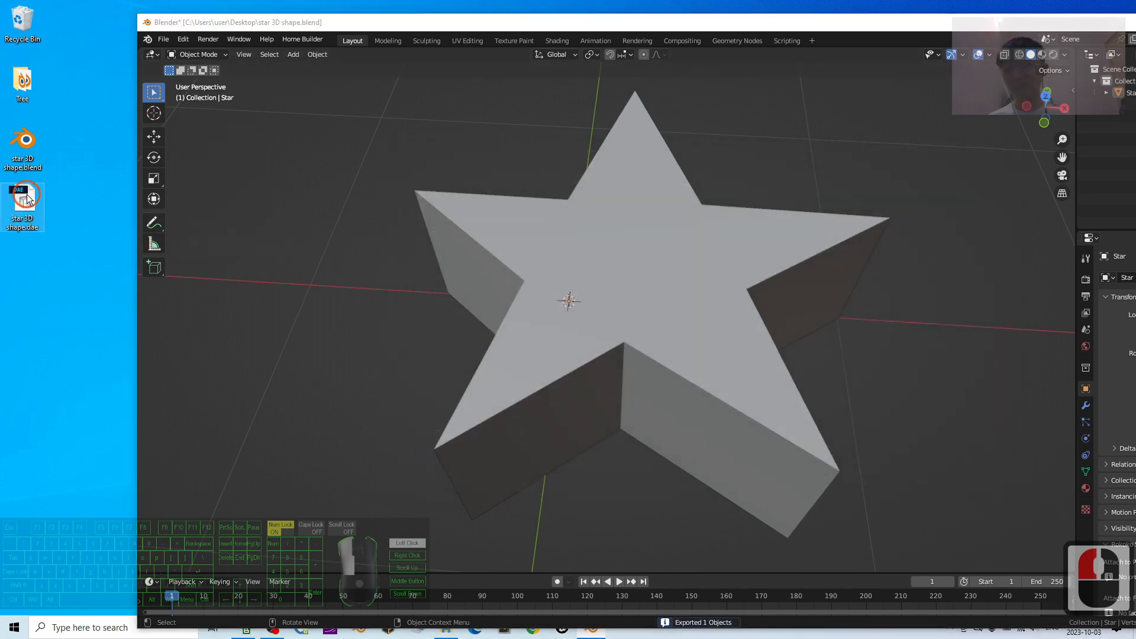
{"action": "left_click", "coordinate": [165, 40]}
{"action": "left_click", "coordinate": [349, 325]}
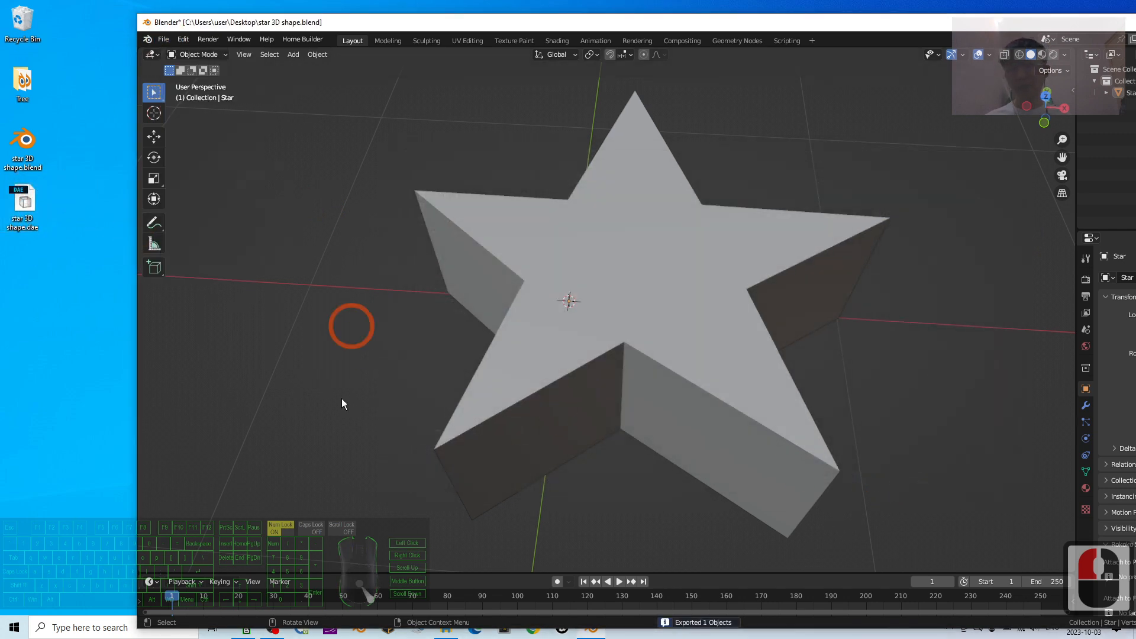
- Maximize the Blender window and start a new General file, discarding unsaved changes
{"action": "left_click_drag", "start_coordinate": [618, 27], "coordinate": [538, 5]}
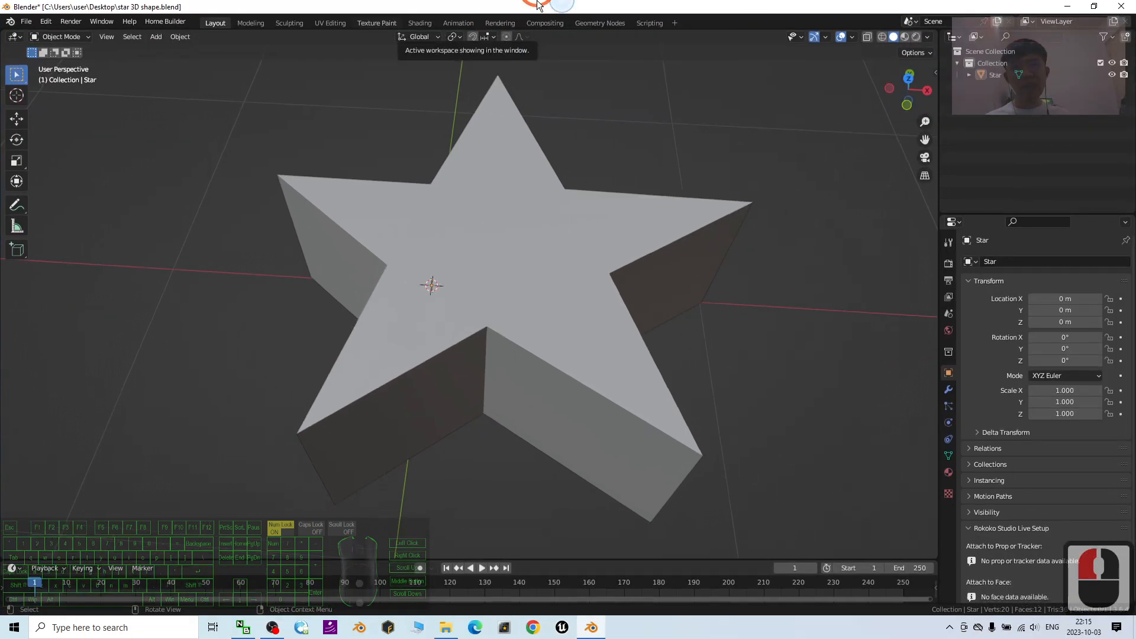
{"action": "left_click", "coordinate": [1122, 6]}
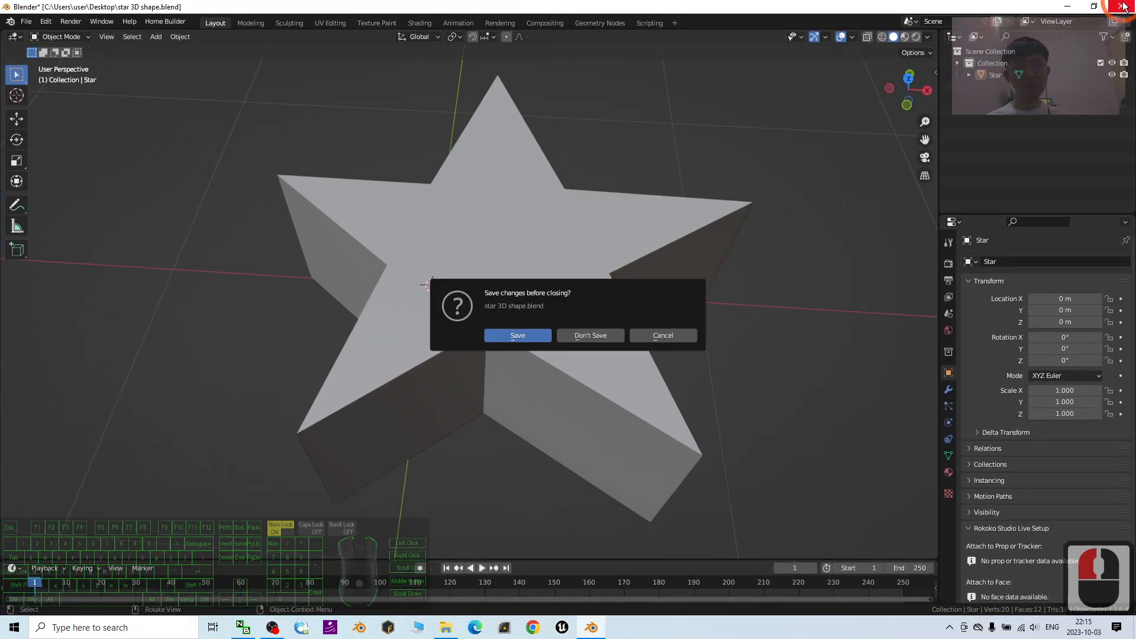
{"action": "left_click", "coordinate": [663, 336]}
{"action": "left_click", "coordinate": [26, 21]}
{"action": "left_click", "coordinate": [158, 35]}
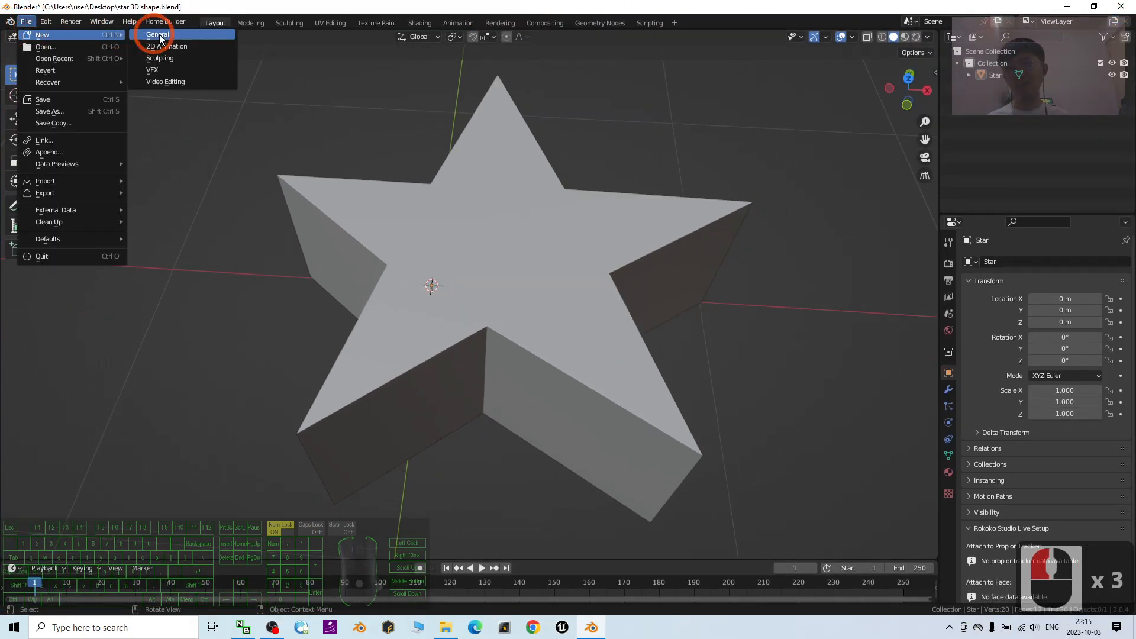
{"action": "left_click", "coordinate": [160, 36]}
{"action": "left_click", "coordinate": [573, 335]}
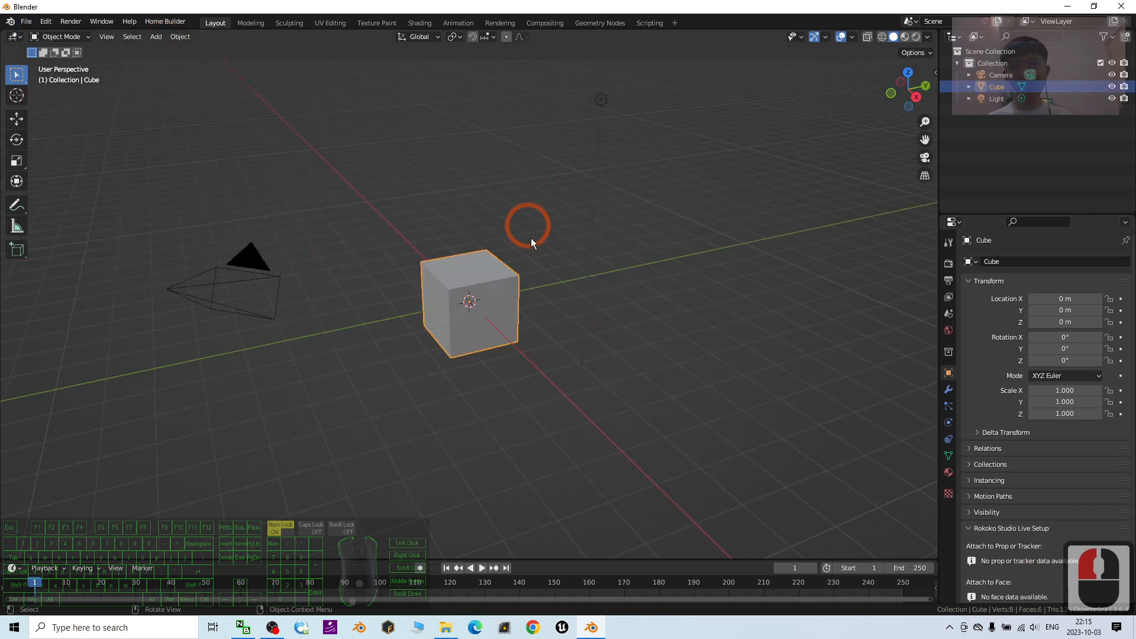
- Delete all the default objects from the new scene
{"action": "left_click", "coordinate": [412, 439]}
{"action": "key", "text": "a"}
{"action": "key", "text": "Delete"}
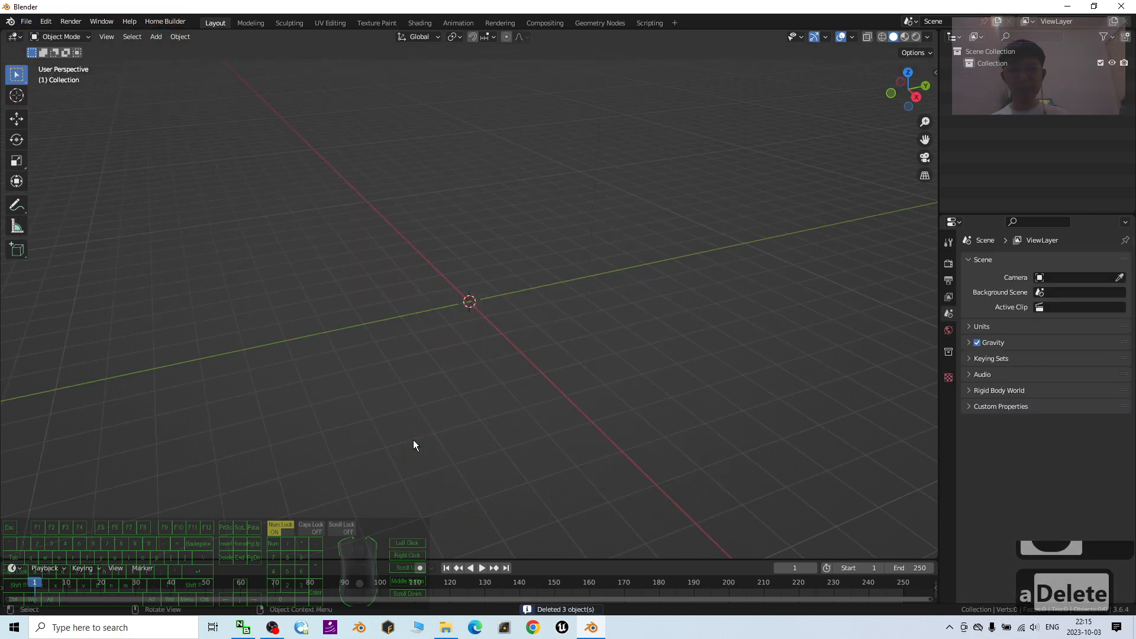
- Import the Collada file star 3D shape.dae from the Desktop into the empty scene
{"action": "left_click", "coordinate": [26, 22]}
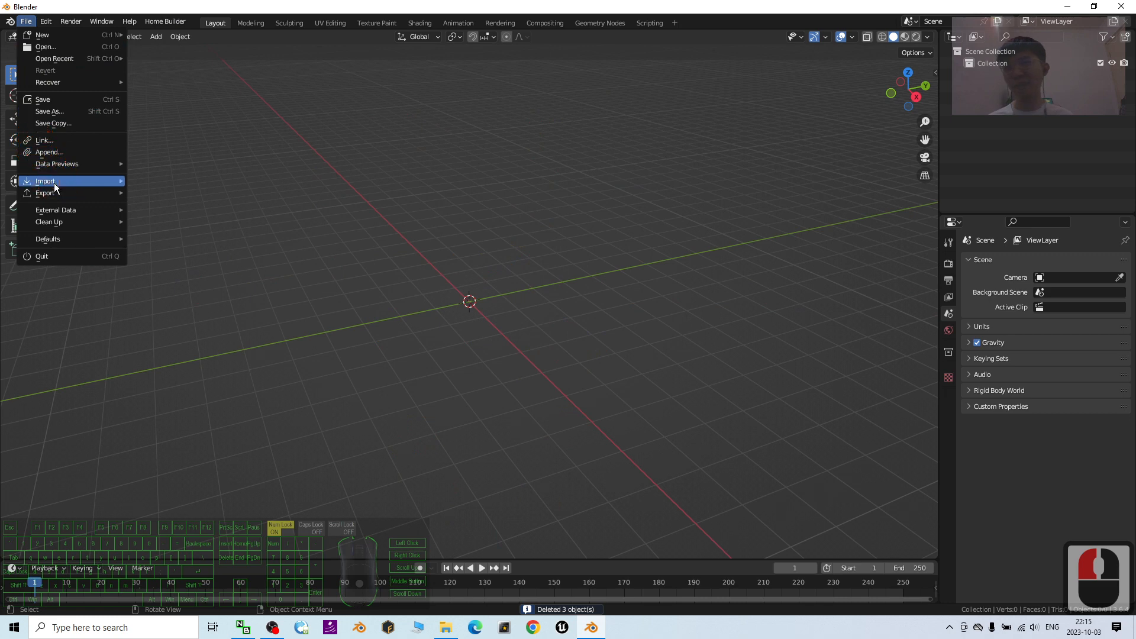
{"action": "mouse_move", "coordinate": [46, 181]}
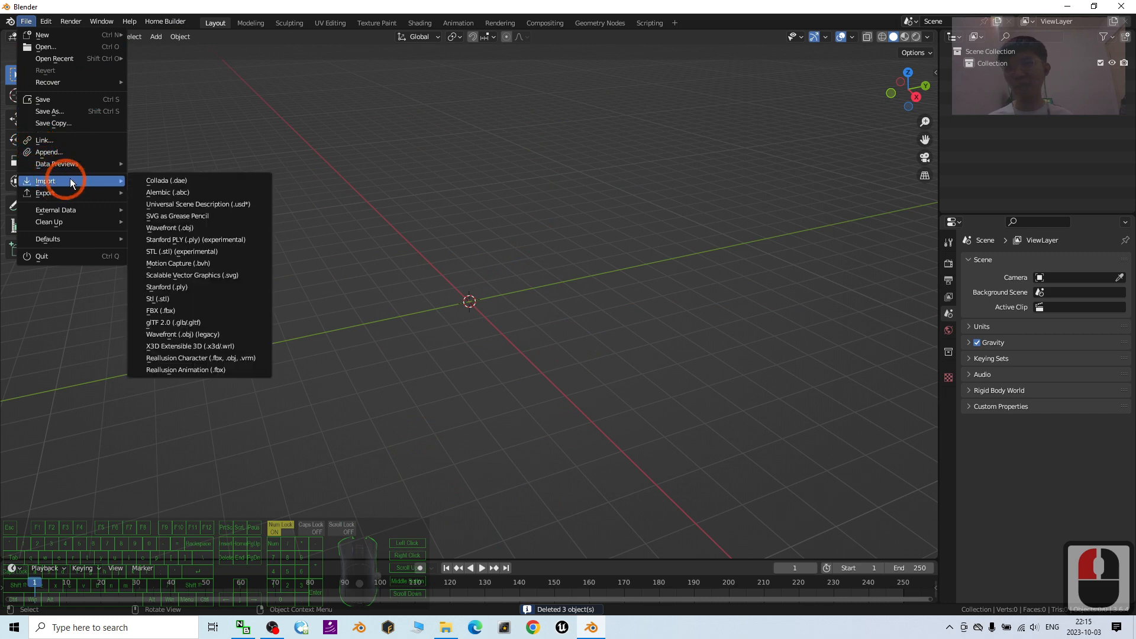
{"action": "left_click", "coordinate": [195, 183]}
{"action": "left_click", "coordinate": [299, 272]}
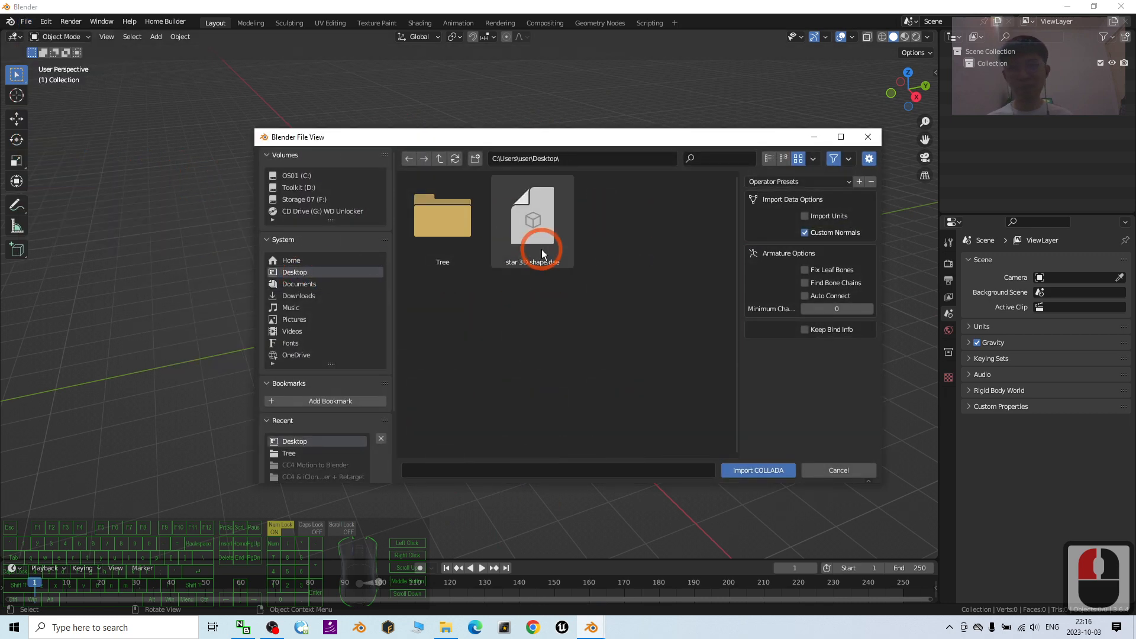
{"action": "double_click", "coordinate": [542, 254]}
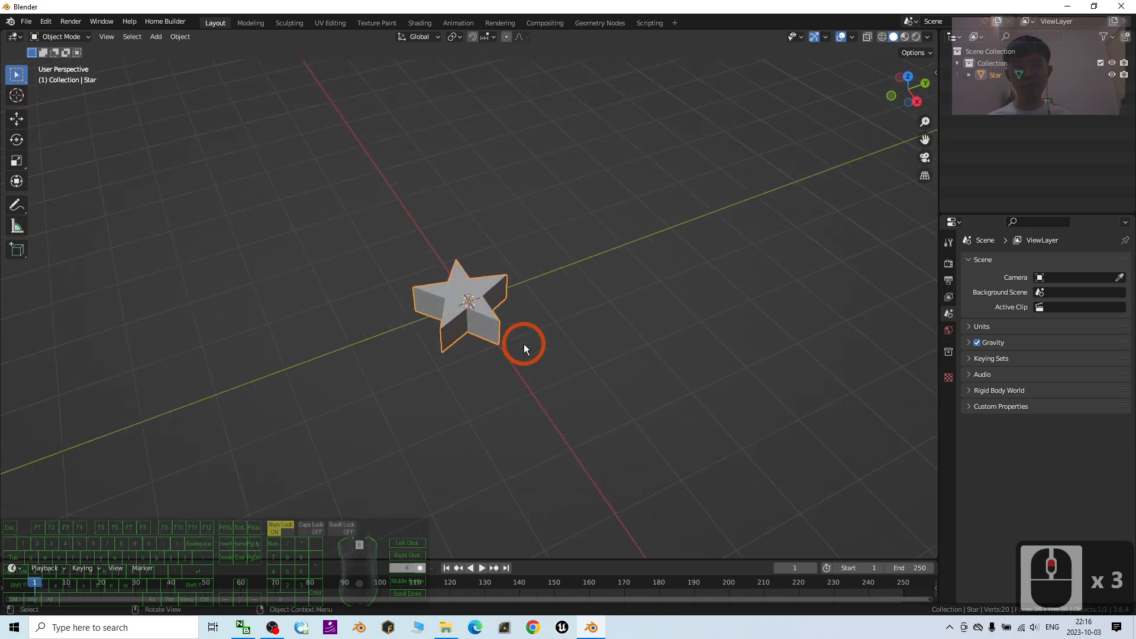
{"action": "scroll", "coordinate": [524, 343], "scroll_direction": "up", "scroll_amount": 8}
- Set up an FBX export of the star to the Desktop with path mode Copy and textures embedded
{"action": "left_click", "coordinate": [26, 21]}
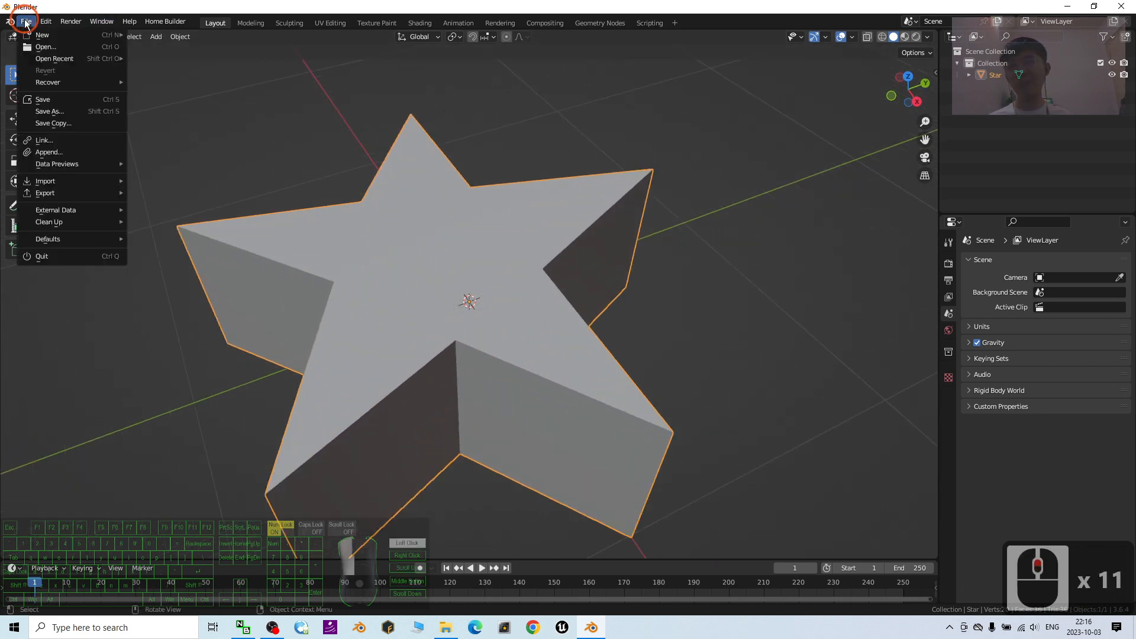
{"action": "left_click", "coordinate": [77, 193]}
{"action": "left_click", "coordinate": [190, 271]}
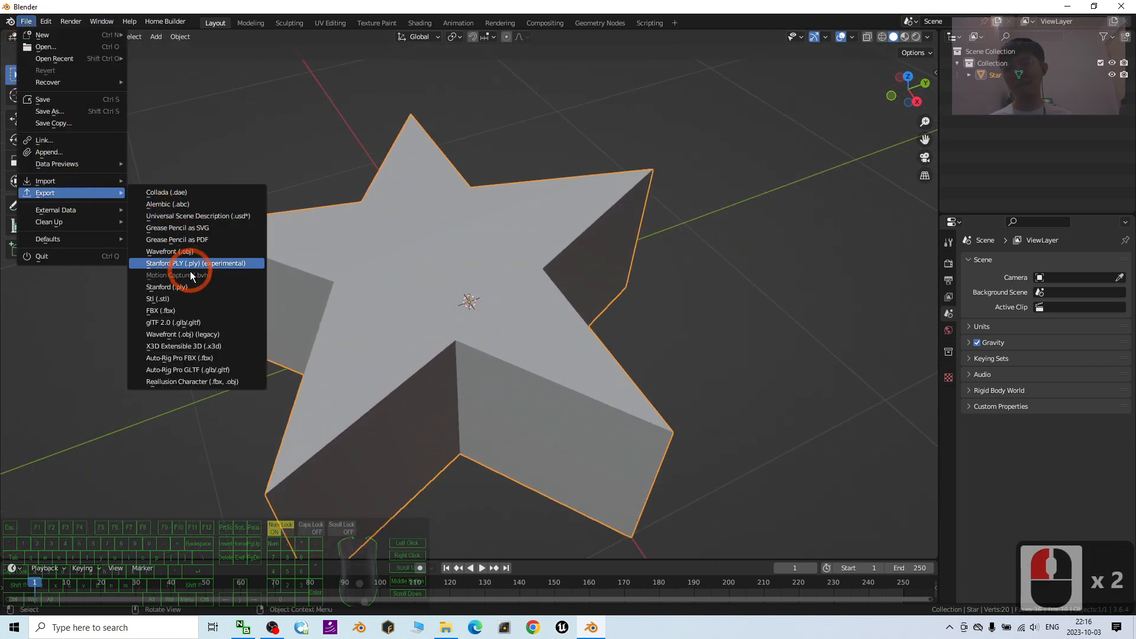
{"action": "left_click", "coordinate": [189, 308]}
{"action": "left_click", "coordinate": [294, 272]}
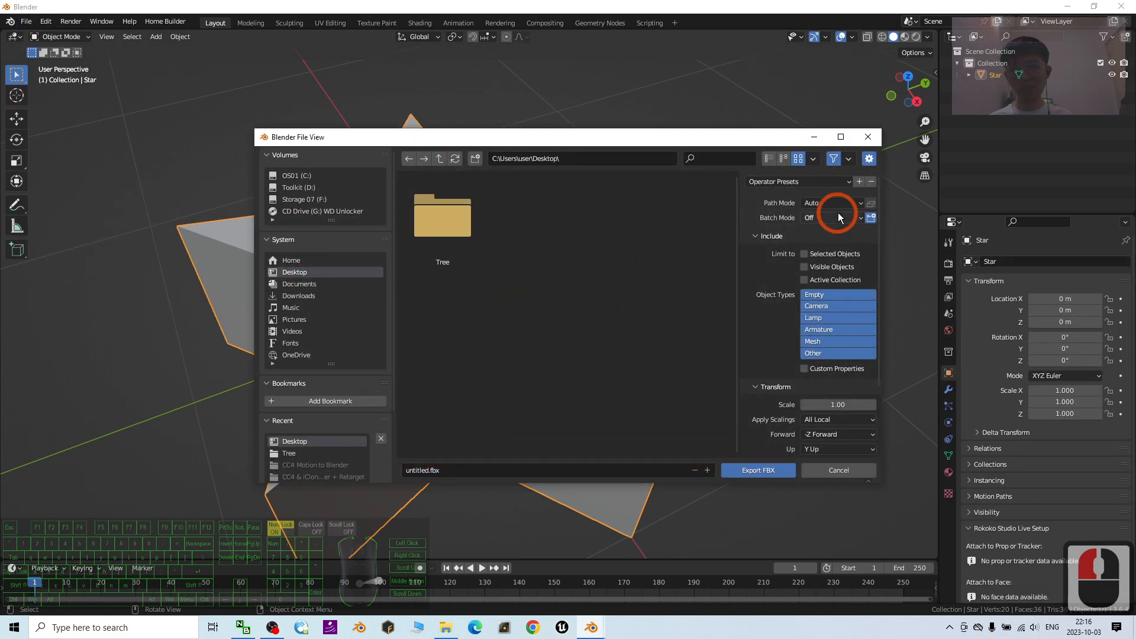
{"action": "left_click", "coordinate": [831, 203]}
{"action": "left_click", "coordinate": [827, 282]}
{"action": "left_click", "coordinate": [870, 203]}
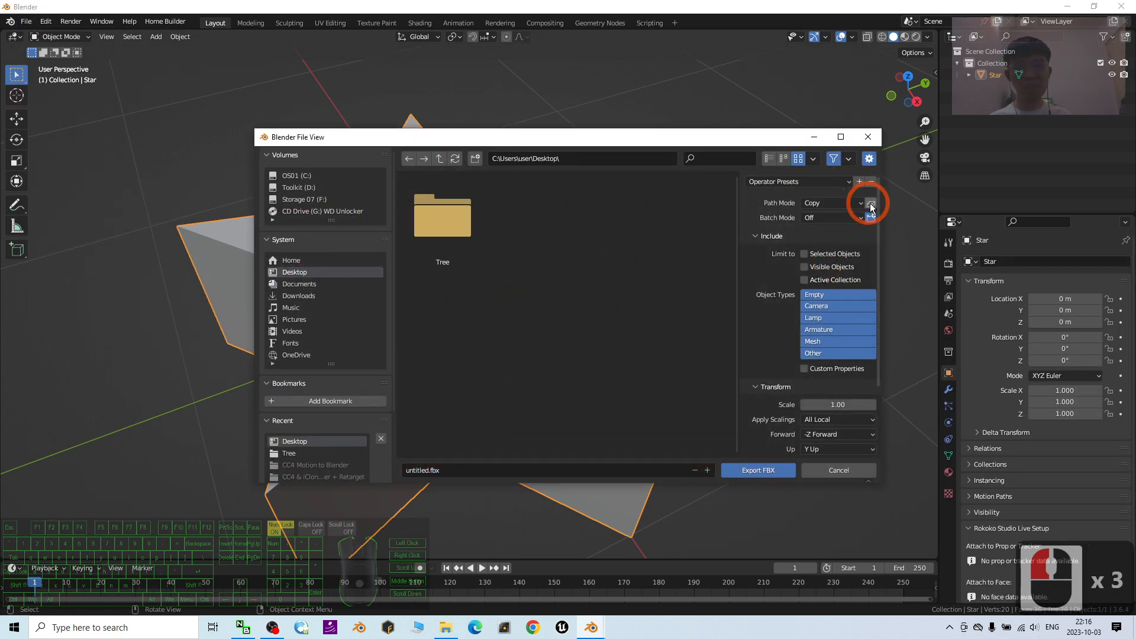
- Name the export file Star shape and export it as FBX
{"action": "left_click", "coordinate": [450, 469]}
{"action": "type", "text": "Start"}
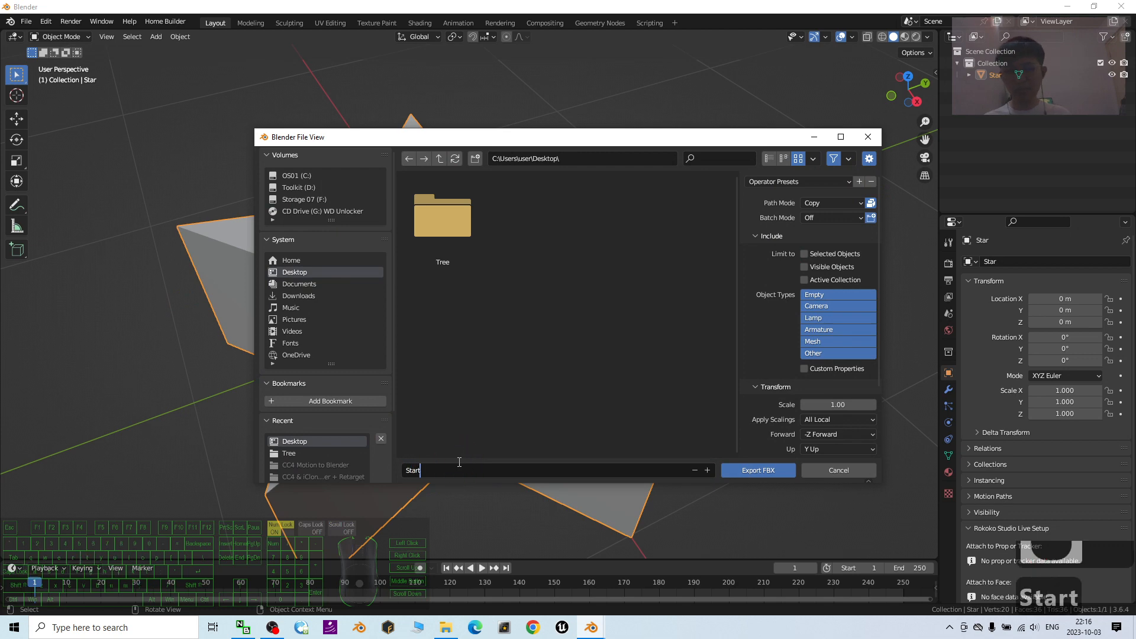
{"action": "key", "text": "BackSpace"}
{"action": "type", "text": "shape.fbx"}
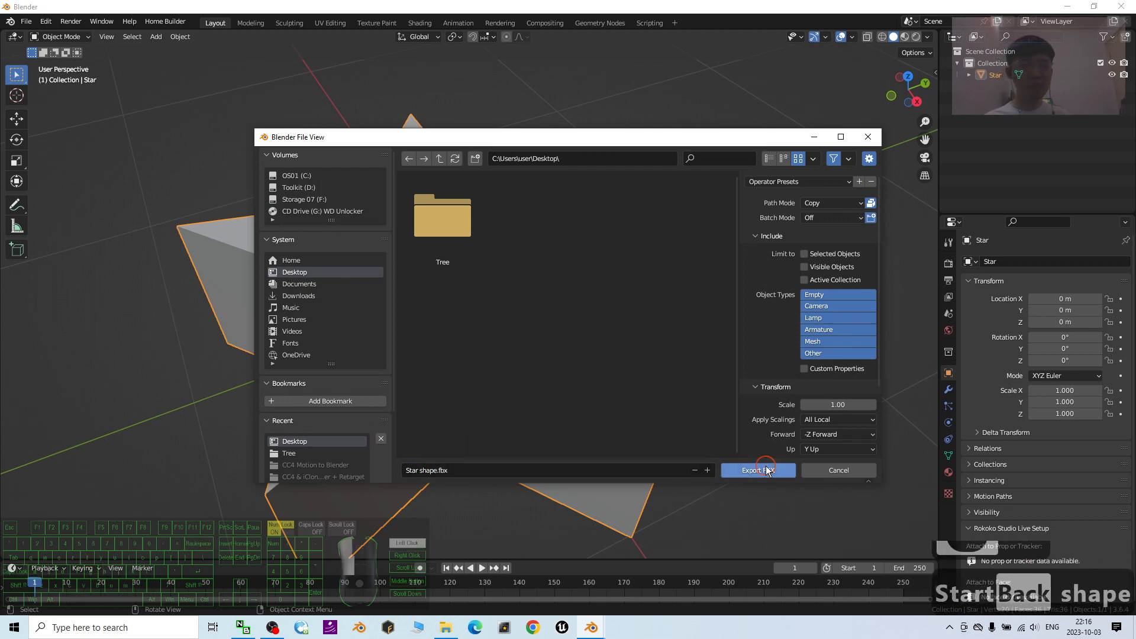
{"action": "double_click", "coordinate": [754, 470]}
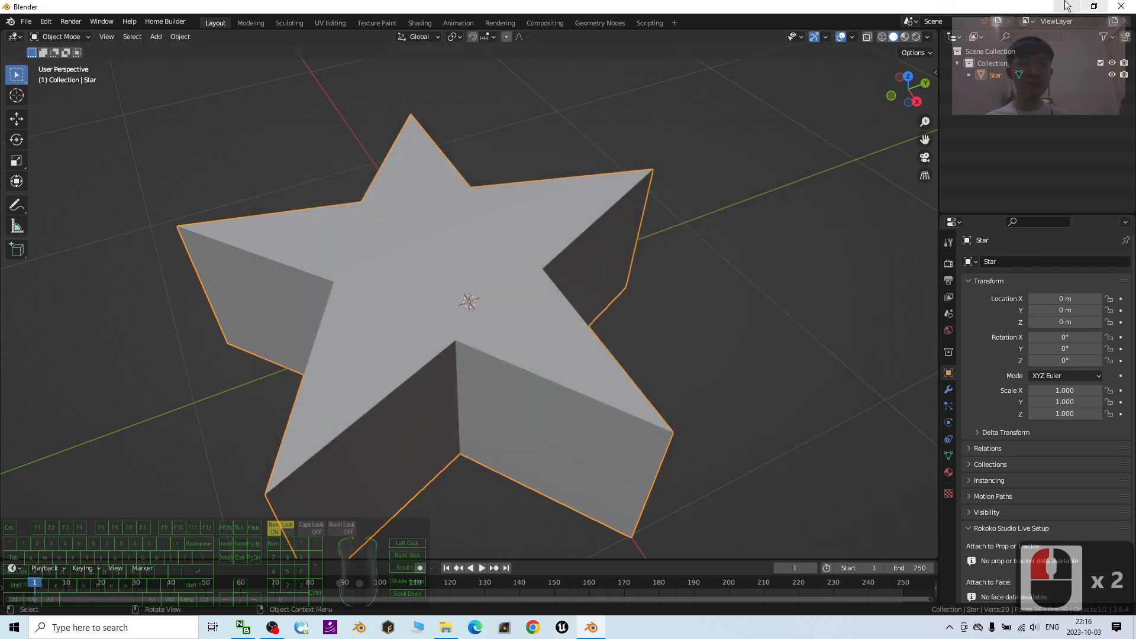
- Open Star shape.fbx from the desktop in 3D Viewer and inspect the star from above
{"action": "left_click", "coordinate": [1059, 6]}
{"action": "double_click", "coordinate": [22, 260]}
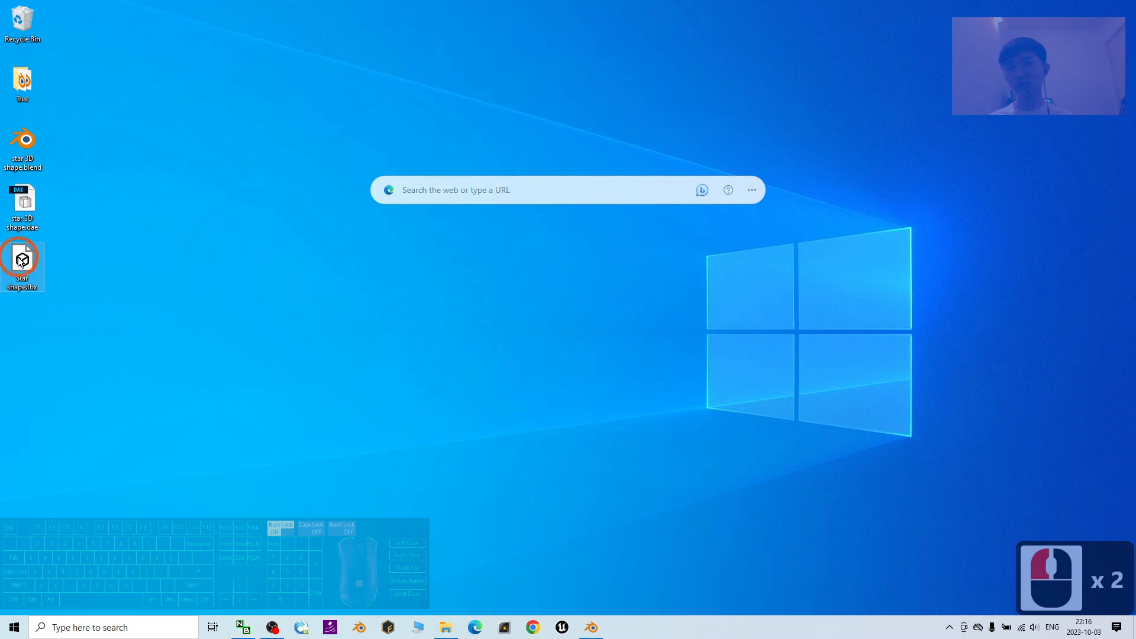
{"action": "double_click", "coordinate": [21, 262]}
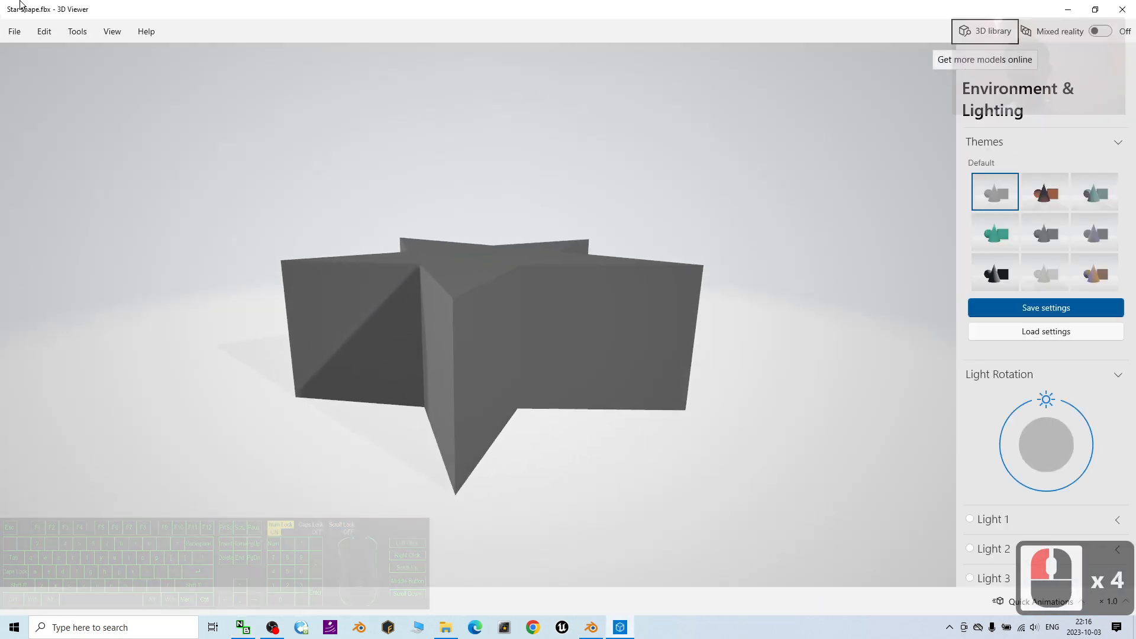
{"action": "left_click_drag", "start_coordinate": [481, 236], "coordinate": [466, 299]}
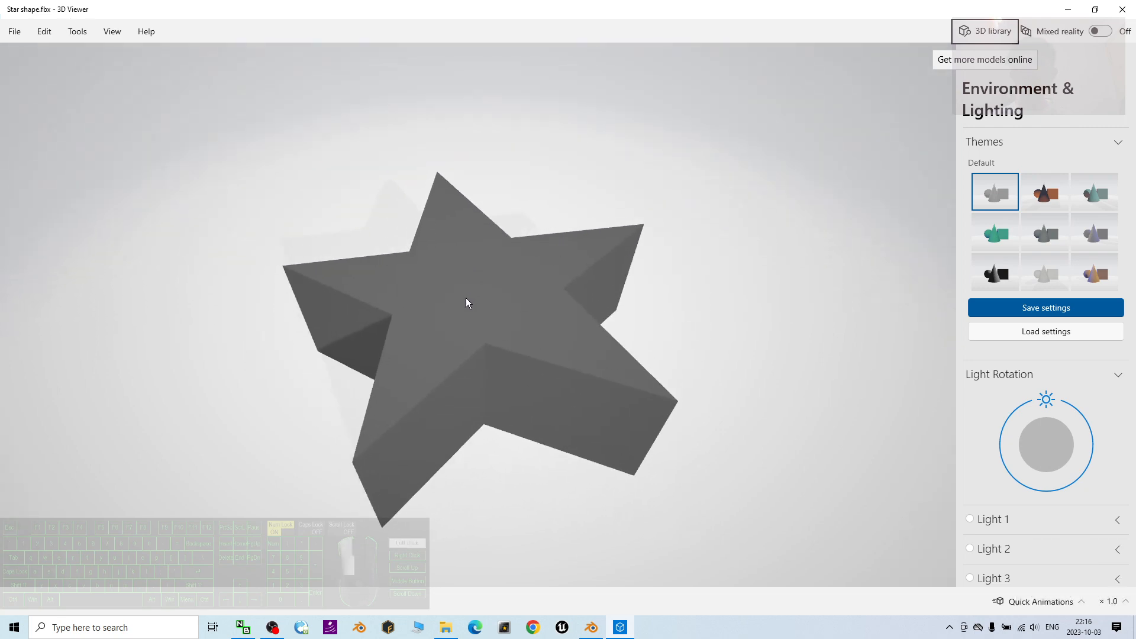
{"action": "left_click", "coordinate": [616, 509]}
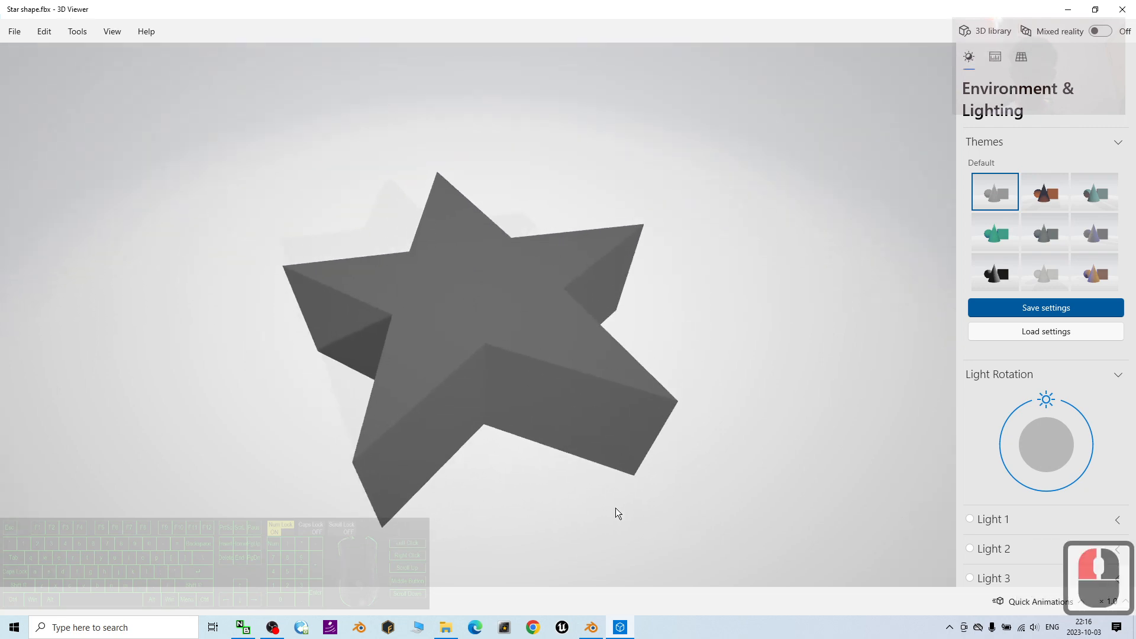
- Shrink the 3D Viewer window to show the exported desktop files beside it, and compare its star with the Blender model
{"action": "left_click", "coordinate": [598, 629]}
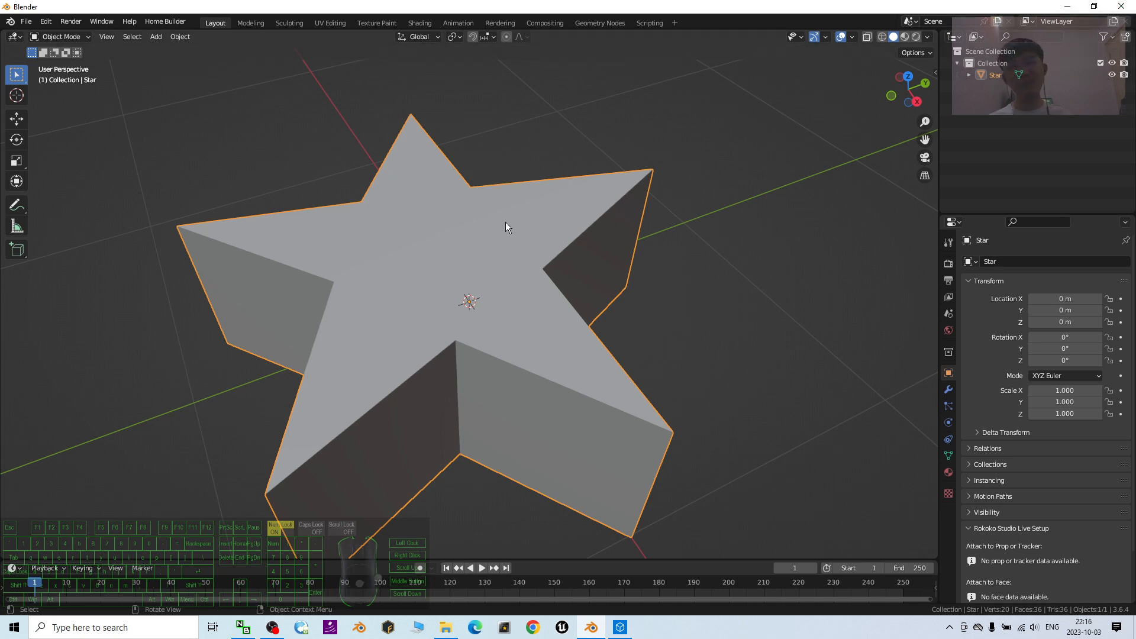
{"action": "left_click", "coordinate": [1057, 11]}
{"action": "left_click_drag", "start_coordinate": [573, 8], "coordinate": [630, 40]}
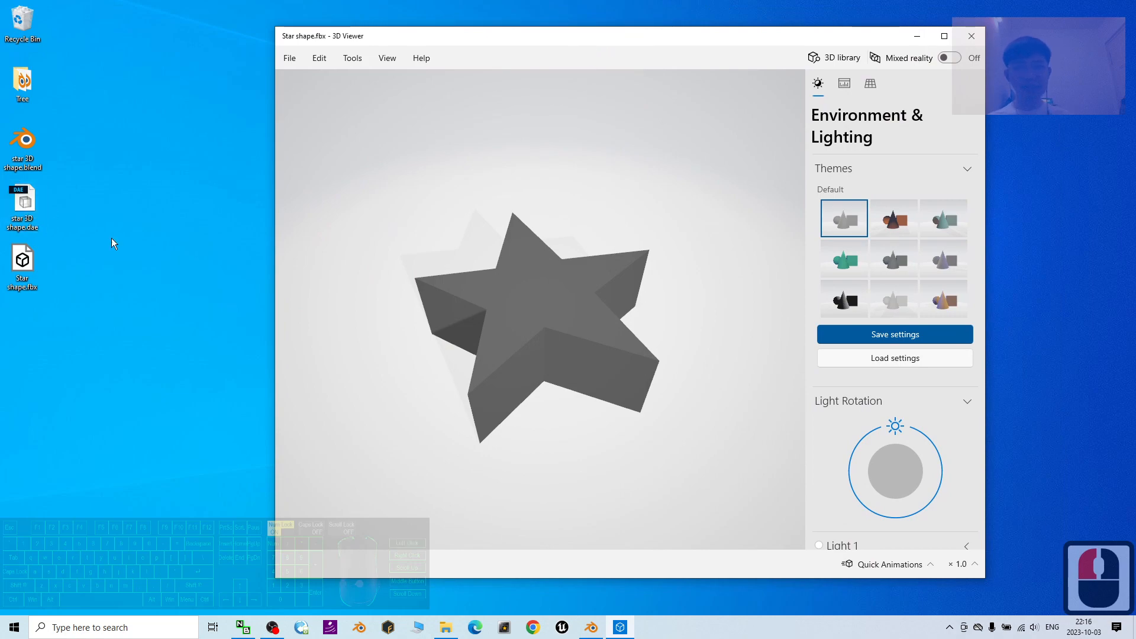
{"action": "left_click", "coordinate": [591, 628]}
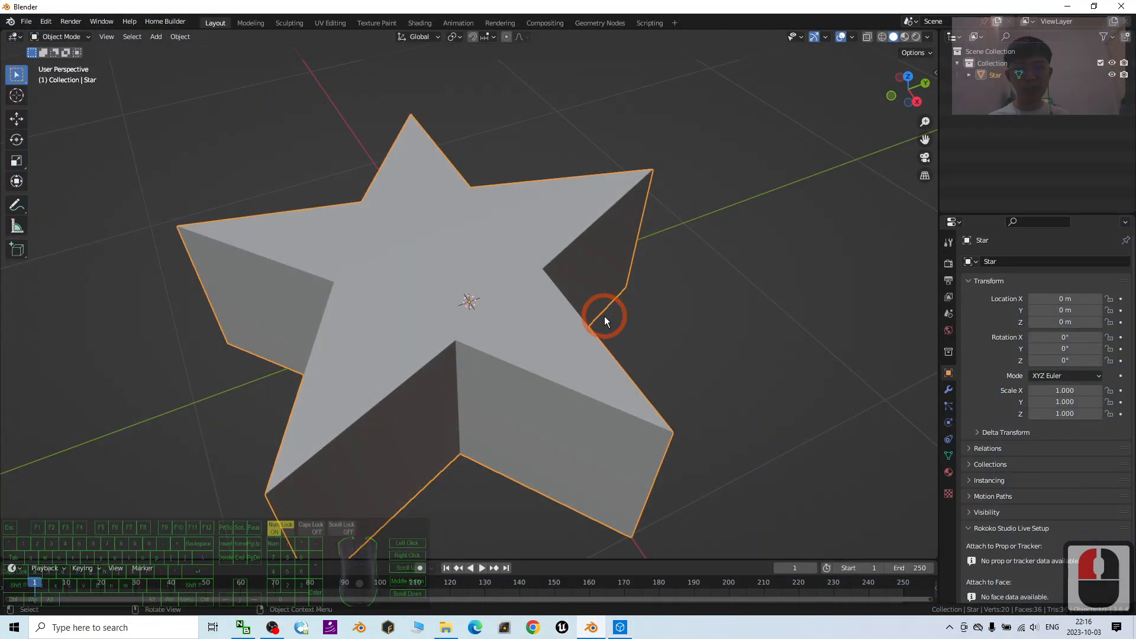
{"action": "left_click", "coordinate": [1074, 6]}
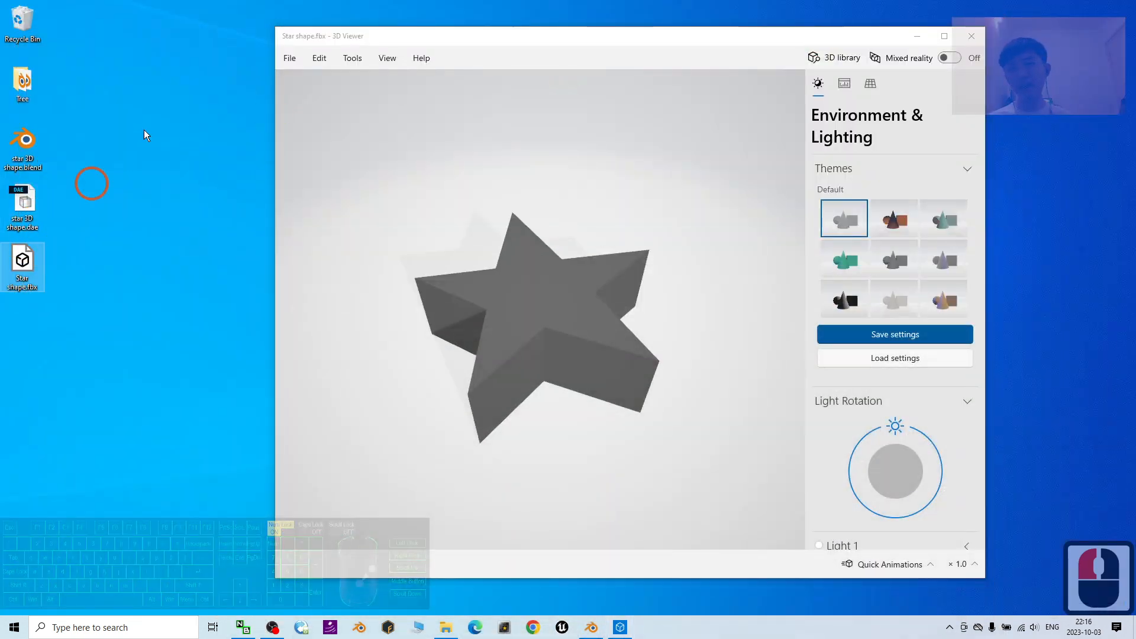
{"action": "left_click_drag", "start_coordinate": [698, 184], "coordinate": [640, 344]}
- Return to Blender and examine the imported star's top face and side walls from several angles
{"action": "left_click", "coordinate": [594, 631]}
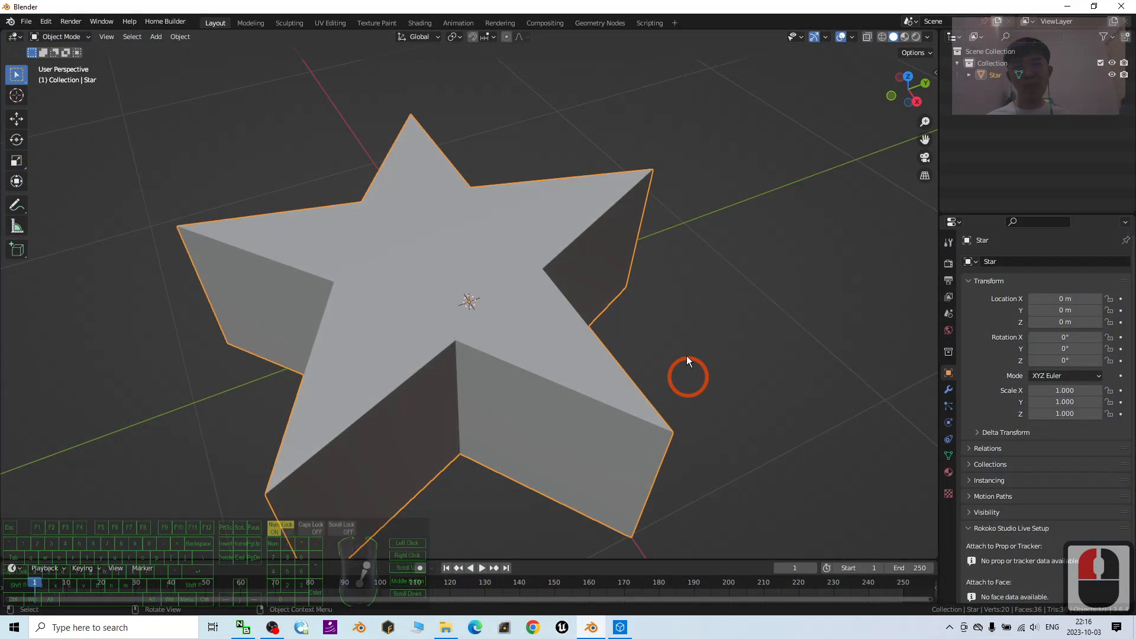
{"action": "middle_click_drag", "start_coordinate": [615, 402], "coordinate": [624, 364]}
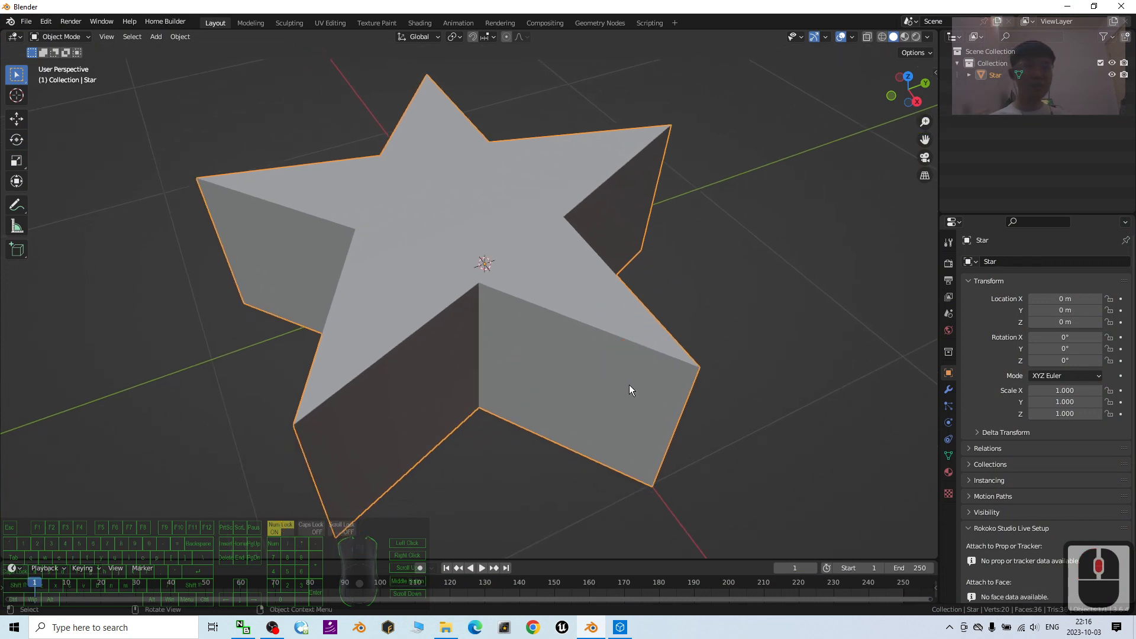
{"action": "middle_click_drag", "start_coordinate": [536, 375], "coordinate": [549, 335]}
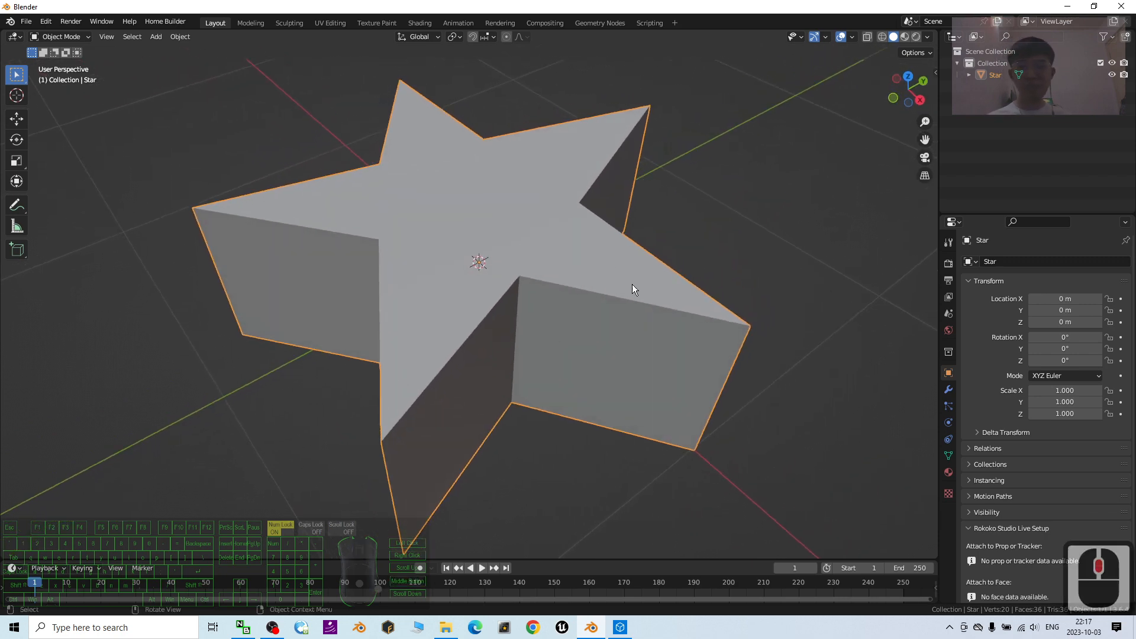
{"action": "mouse_move", "coordinate": [631, 289]}
{"action": "middle_mouse_down"}
{"action": "mouse_move", "coordinate": [657, 261]}
{"action": "mouse_move", "coordinate": [695, 254]}
{"action": "mouse_move", "coordinate": [625, 294]}
{"action": "middle_mouse_up"}
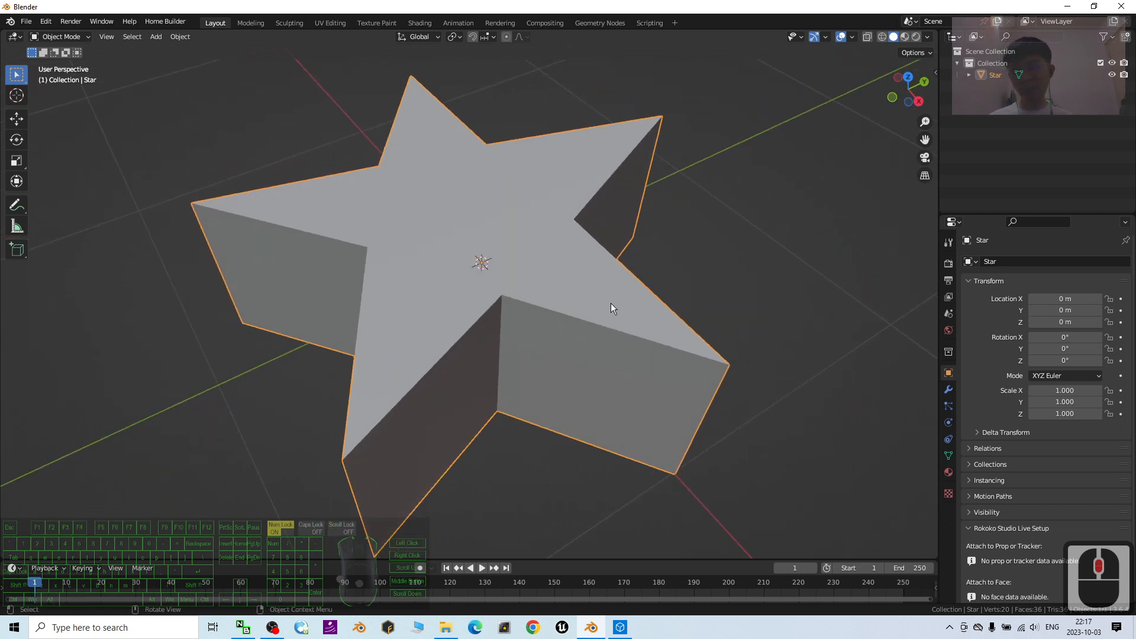
{"action": "mouse_move", "coordinate": [611, 308]}
{"action": "middle_mouse_down"}
{"action": "mouse_move", "coordinate": [534, 321]}
{"action": "mouse_move", "coordinate": [472, 311]}
{"action": "mouse_move", "coordinate": [608, 333]}
{"action": "mouse_move", "coordinate": [577, 307]}
{"action": "mouse_move", "coordinate": [676, 281]}
{"action": "mouse_move", "coordinate": [611, 298]}
{"action": "middle_mouse_up"}
{"action": "middle_click_drag", "start_coordinate": [582, 322], "coordinate": [577, 350]}
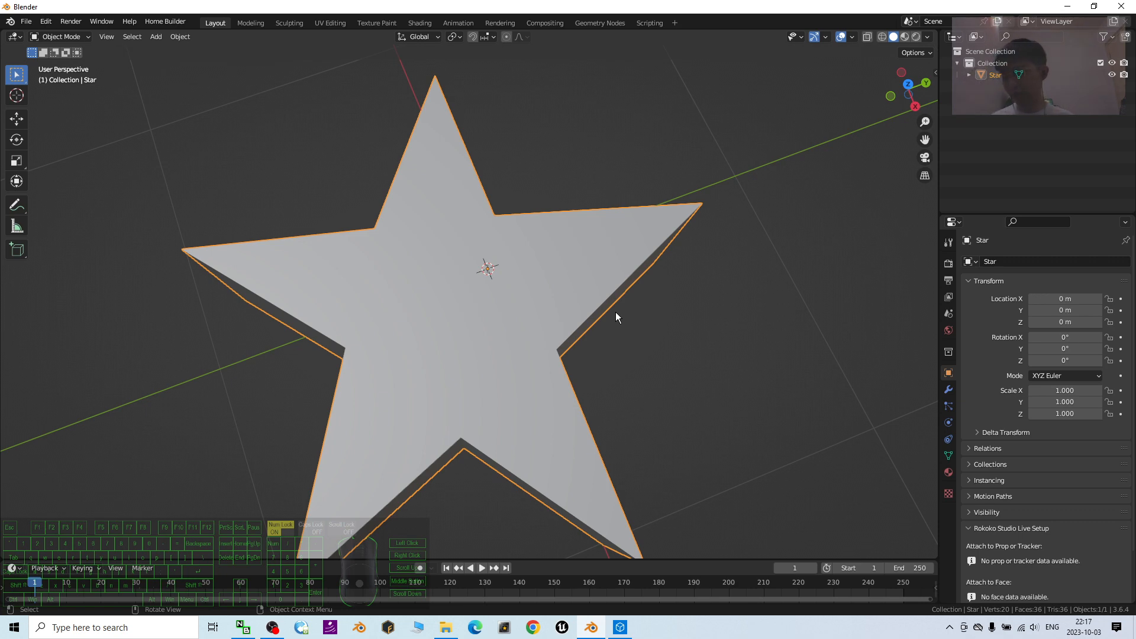
{"action": "middle_click_drag", "start_coordinate": [796, 322], "coordinate": [477, 261]}
{"action": "scroll", "coordinate": [477, 261], "scroll_direction": "up", "scroll_amount": 3}
{"action": "scroll", "coordinate": [541, 267], "scroll_direction": "down", "scroll_amount": 2}
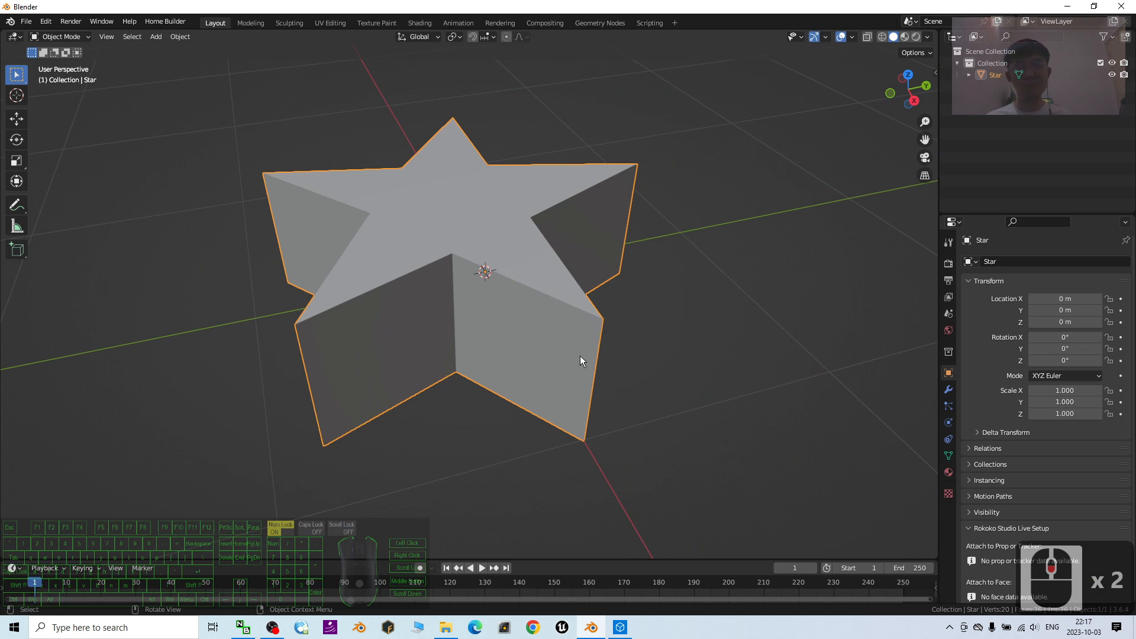
{"action": "left_click", "coordinate": [272, 627]}
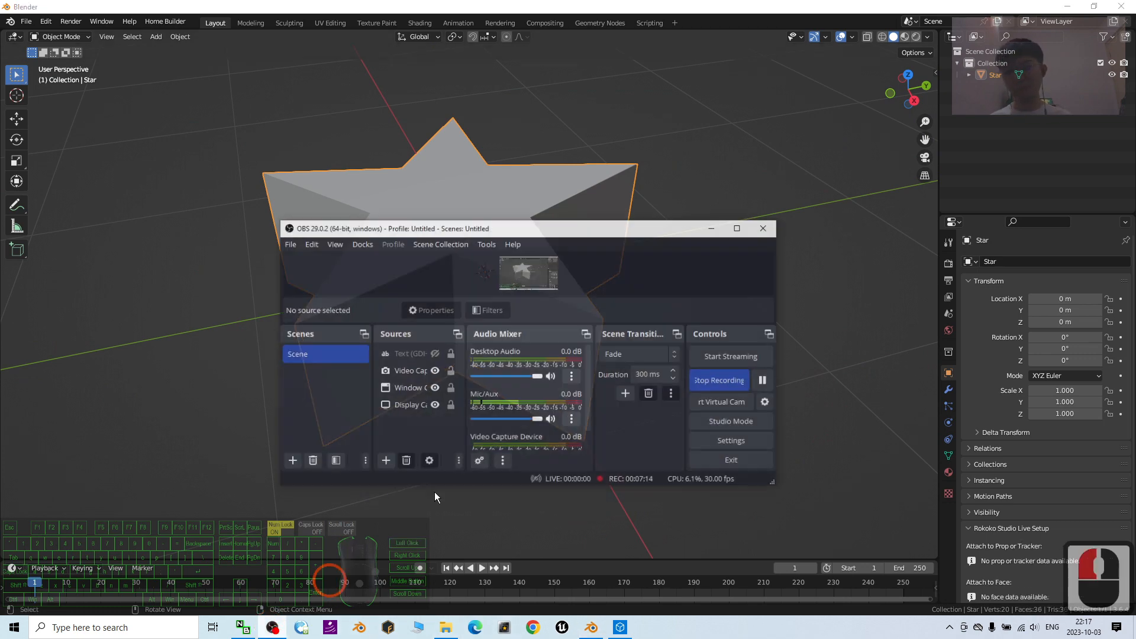